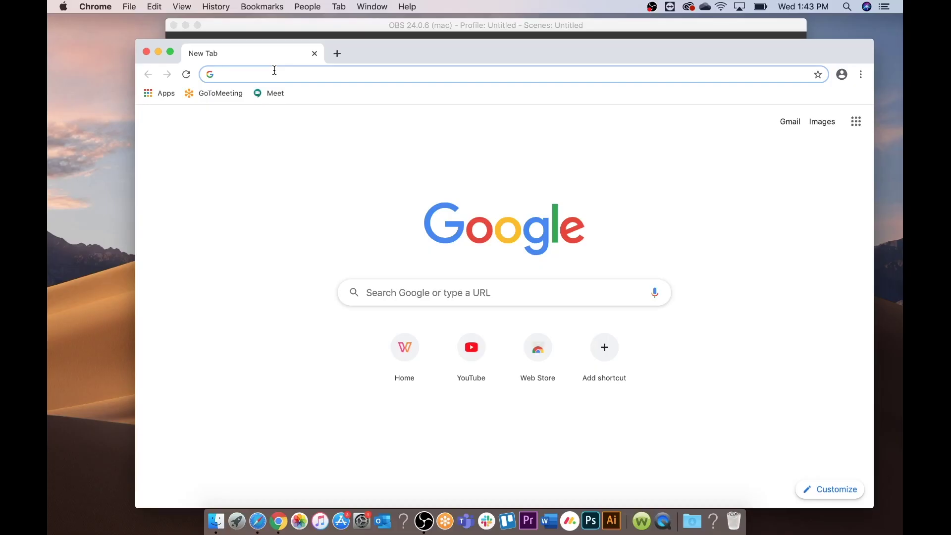
Step: Download the SPM for Mac installer (SPM_MacOS_v8.0.3.2805 .dmg) from Sawgrass's Download Software page
text(sawgrass)
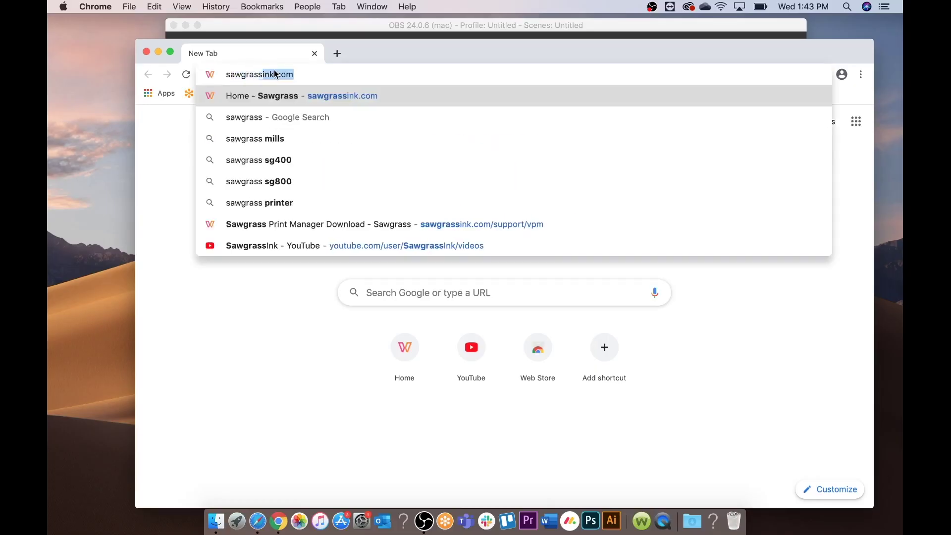
key(Return)
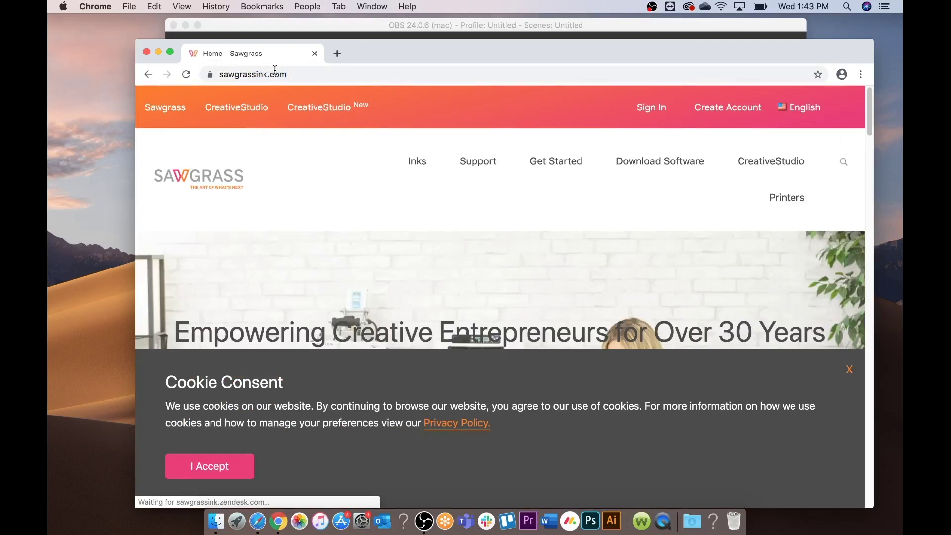
click(637, 171)
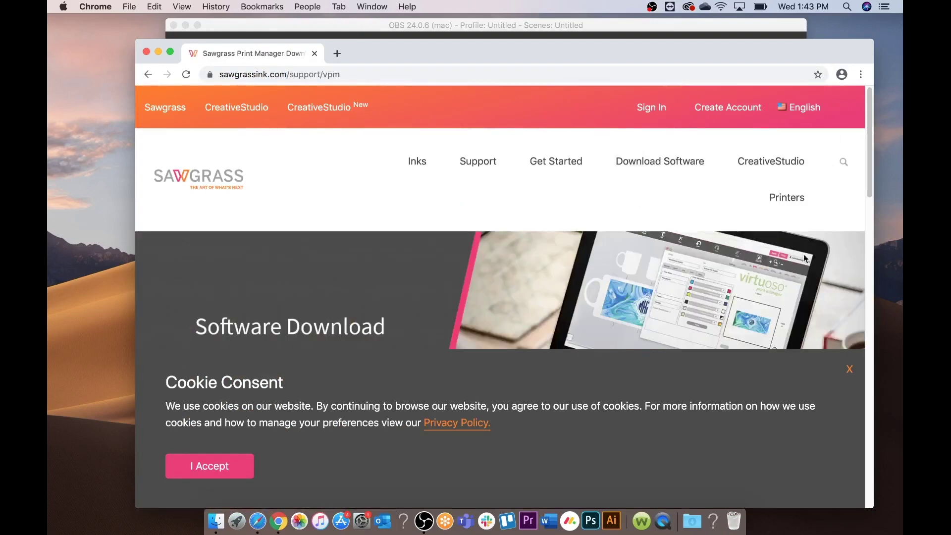
drag(871, 192, 874, 303)
click(515, 266)
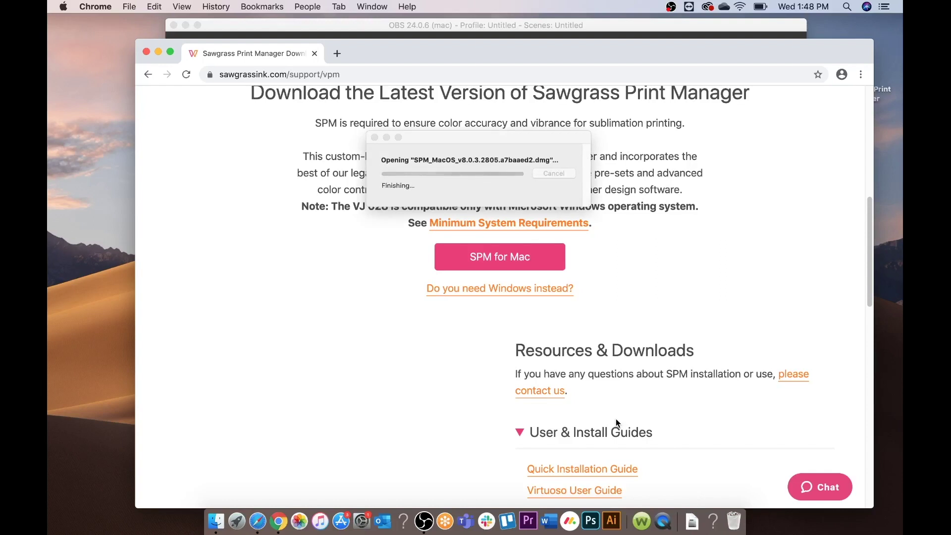
Step: Run the Print Manager .pkg on Macintosh HD with the admin password, then keep the package
right_click(304, 127)
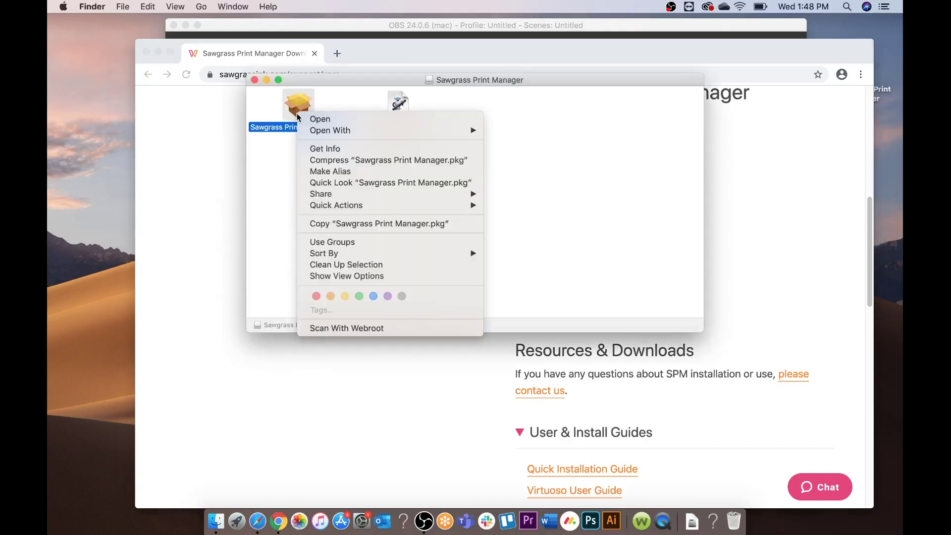
click(312, 121)
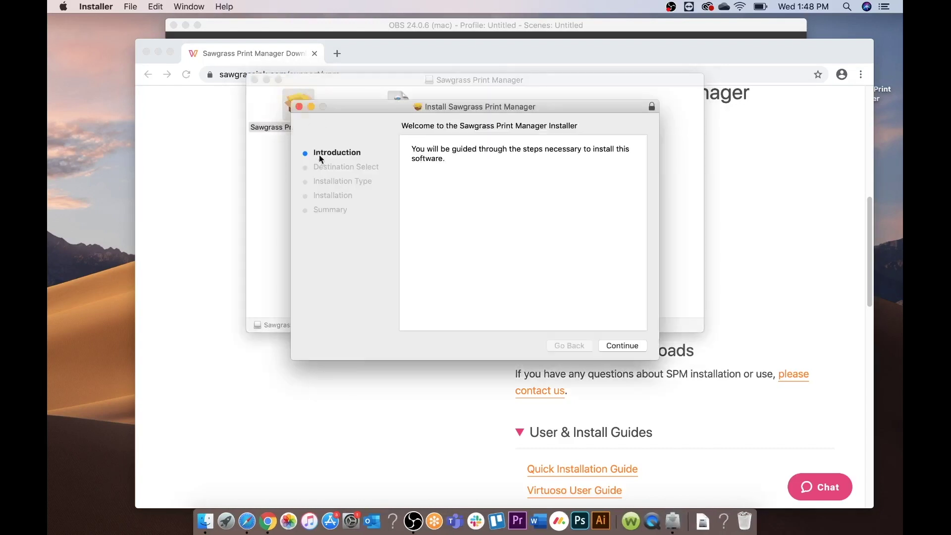
click(625, 346)
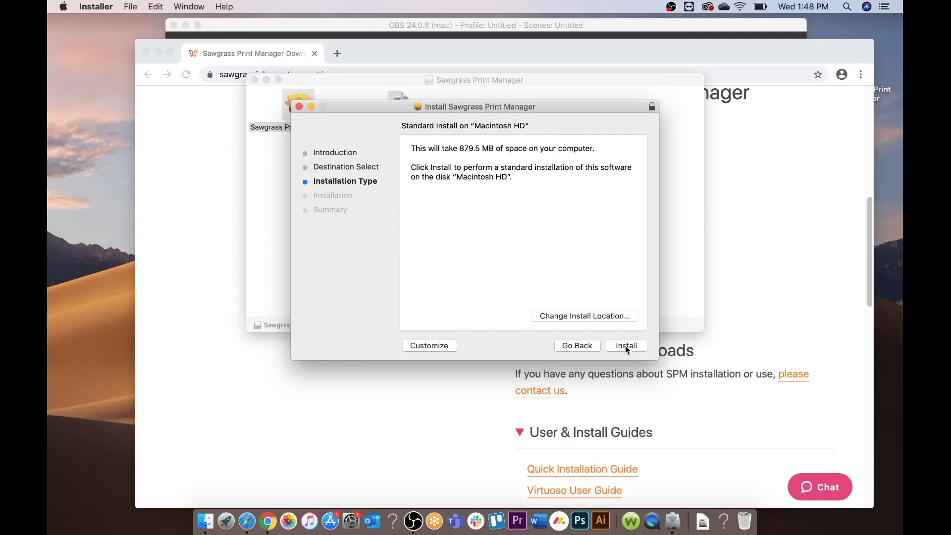
click(624, 346)
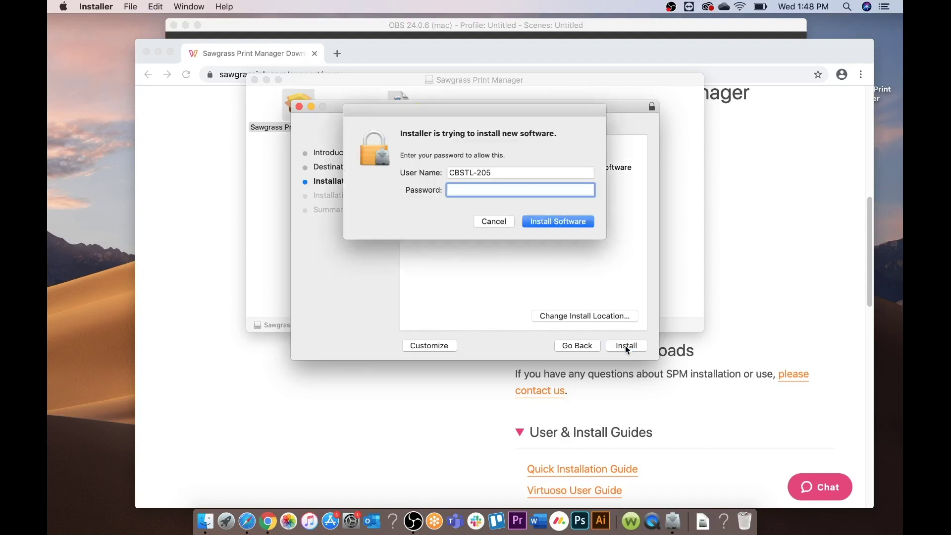
text(*********)
key(Return)
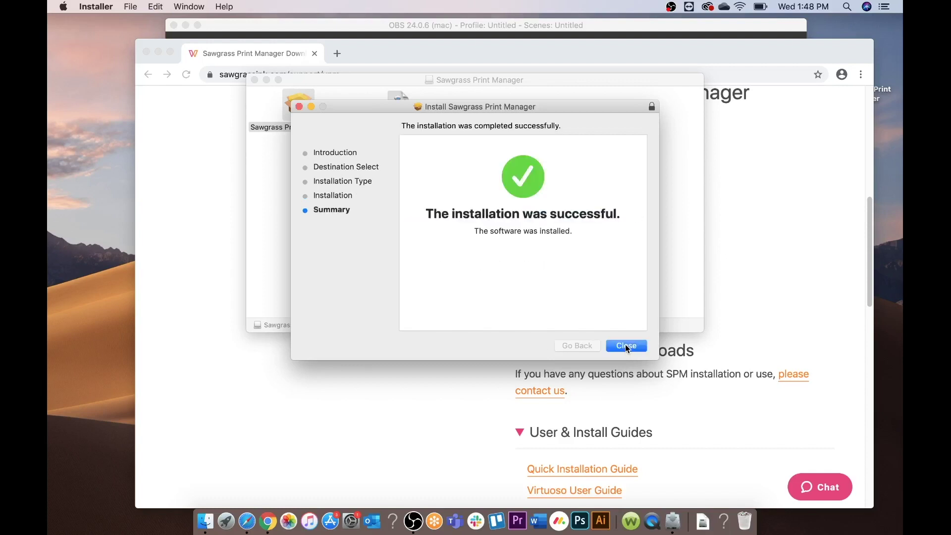
click(626, 346)
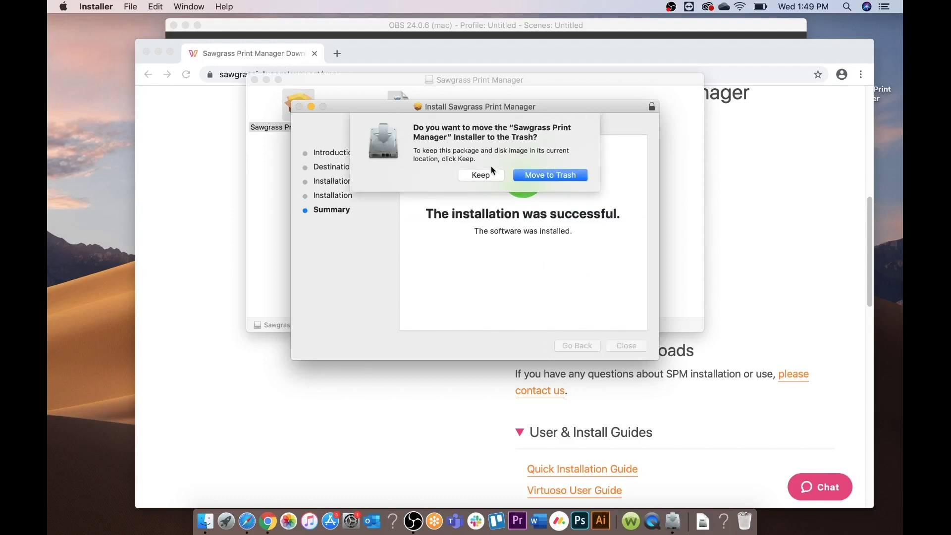
click(482, 176)
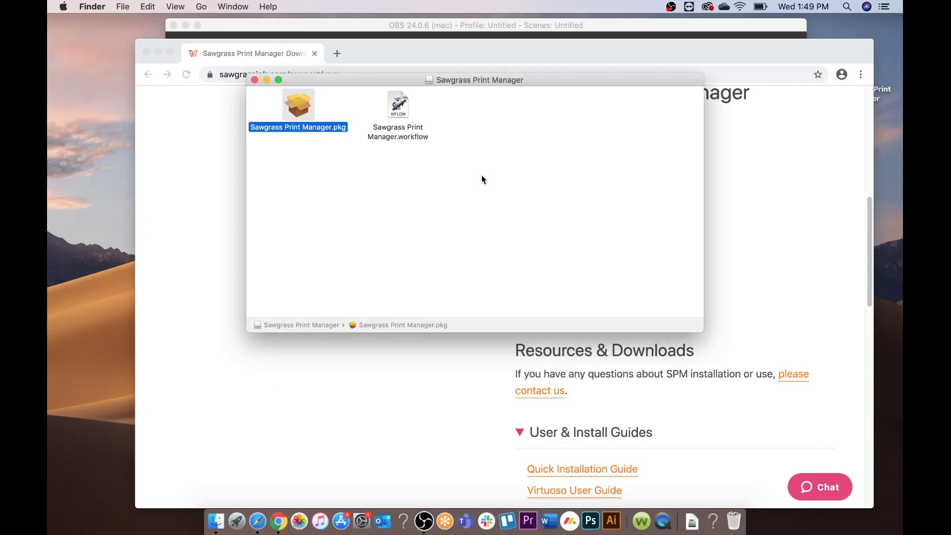
Step: Minimise the disk image window and launch Sawgrass Print Manager from a Spotlight search for 'sawgrass'
click(265, 80)
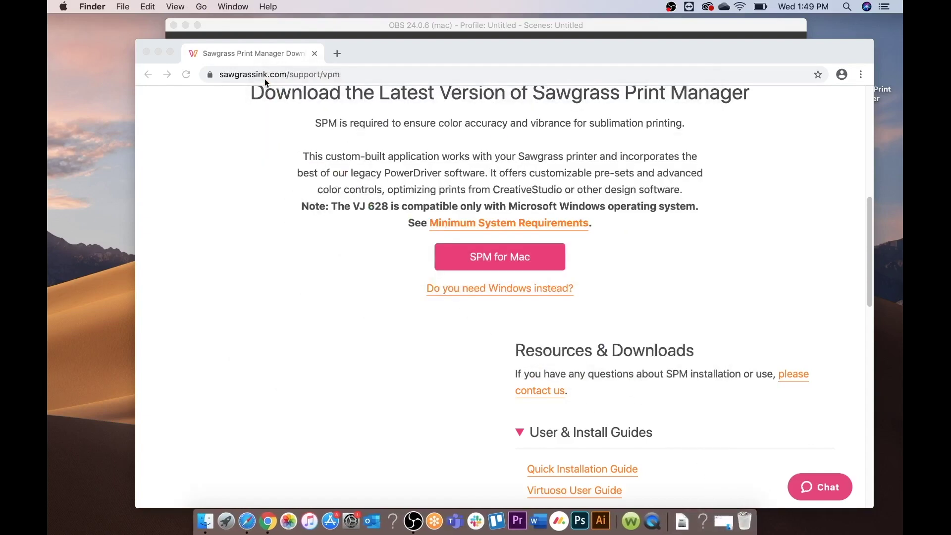
click(847, 6)
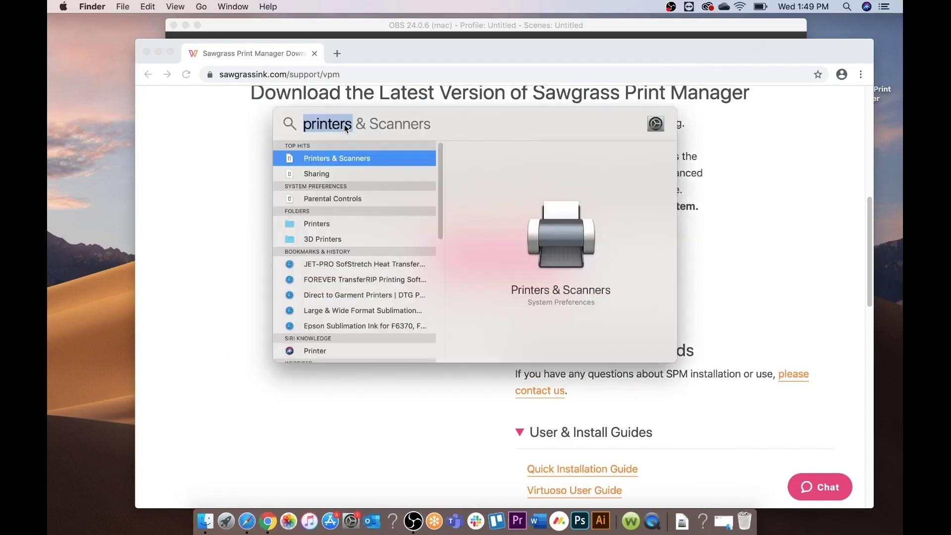
text(sawgrass)
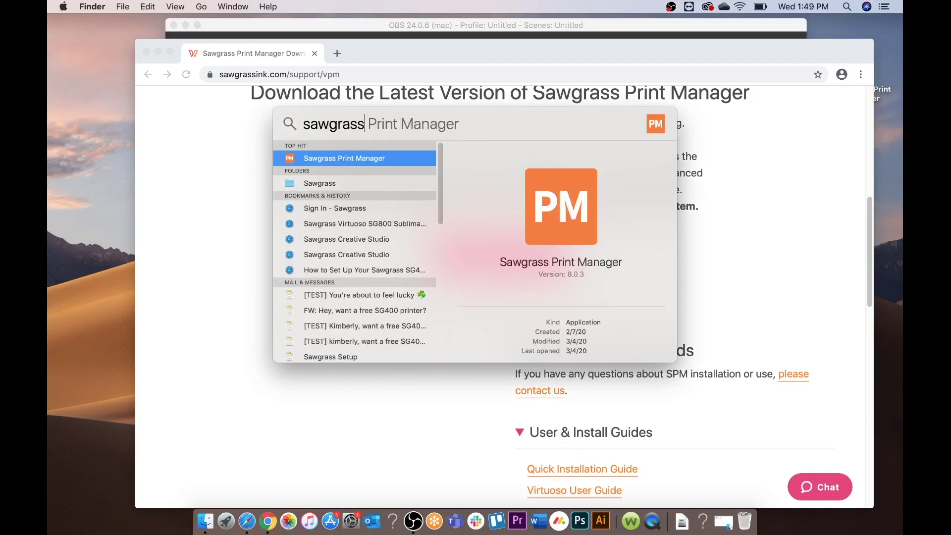
click(379, 156)
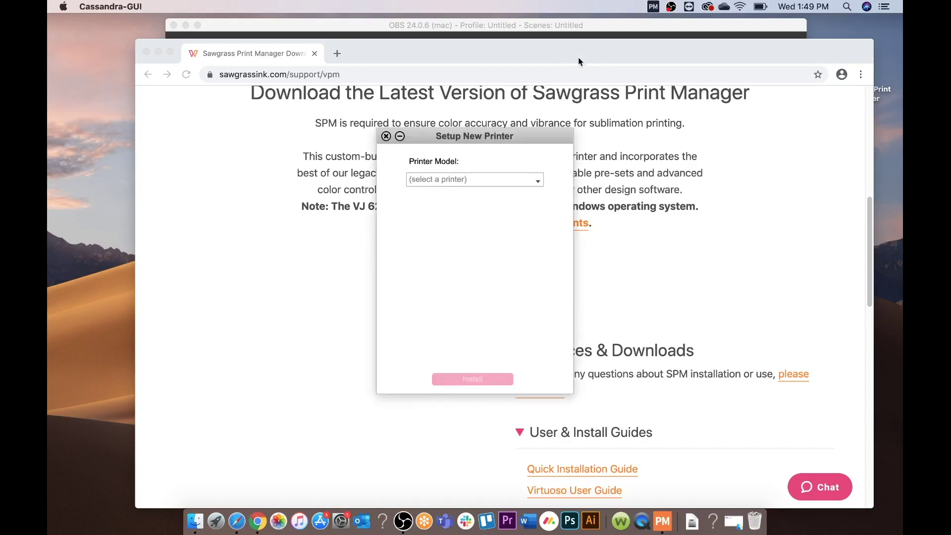
Step: Install the Sawgrass SG400 printer model and accept restarting Print Manager
click(504, 186)
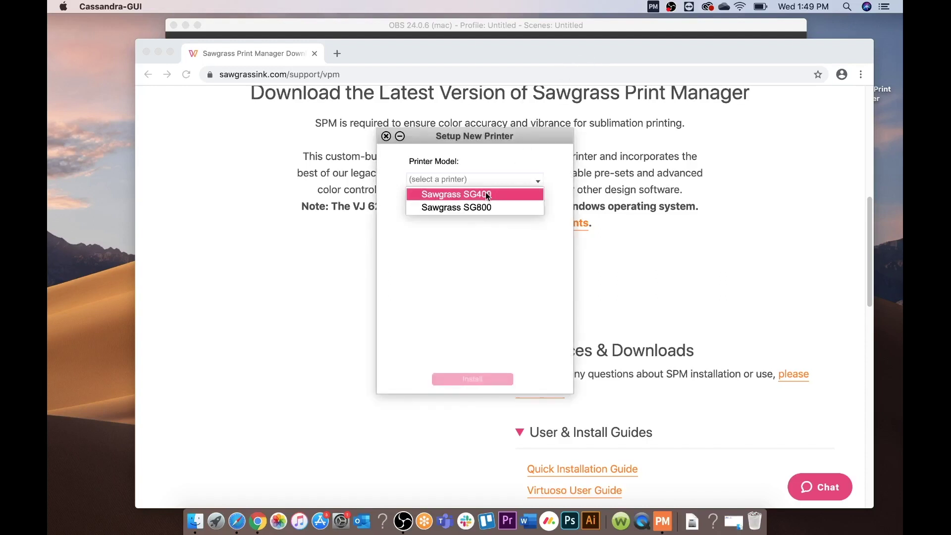
click(487, 195)
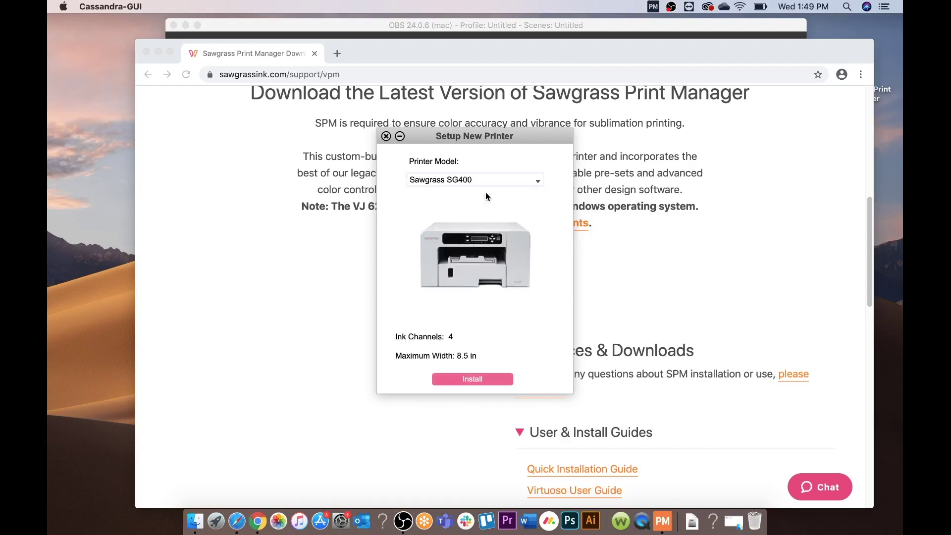
click(487, 380)
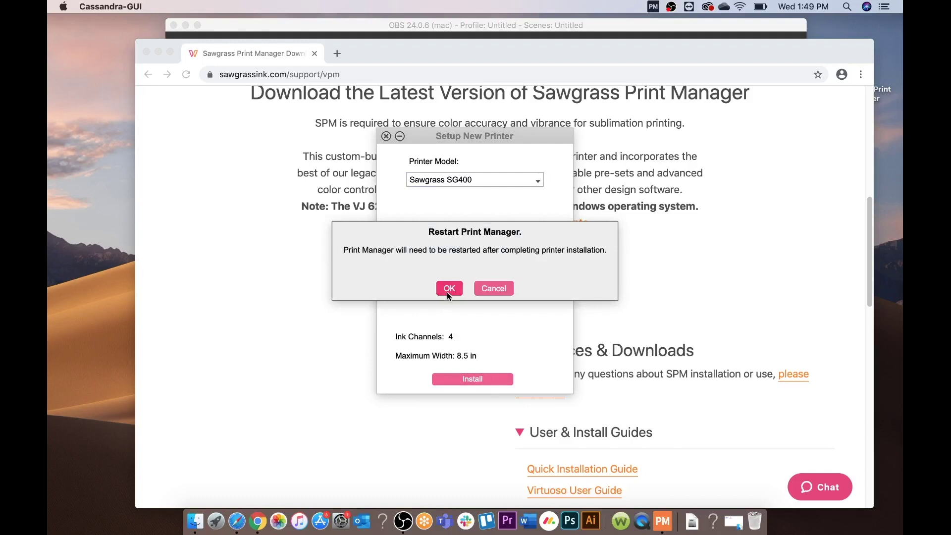
click(450, 287)
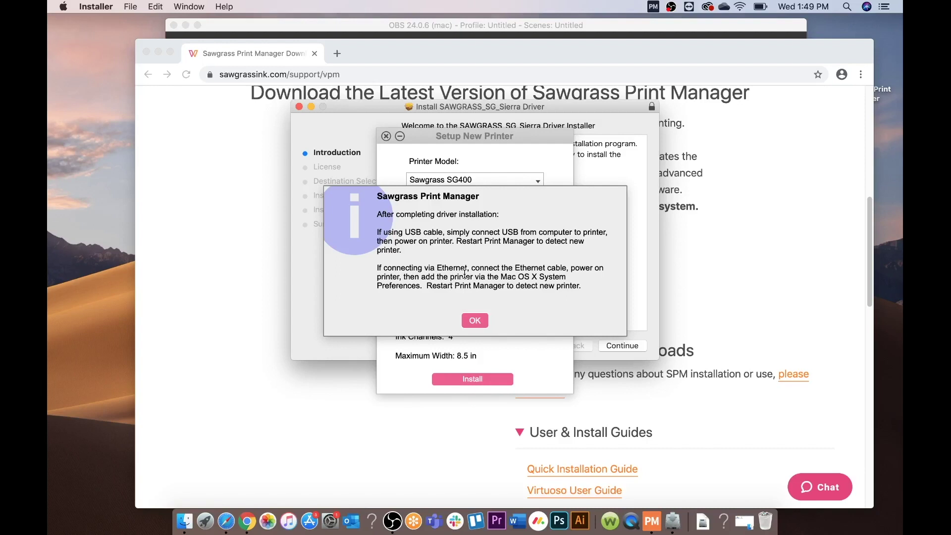
Step: Accept the licence and install the SAWGRASS_SG_Sierra driver using the admin password
click(474, 321)
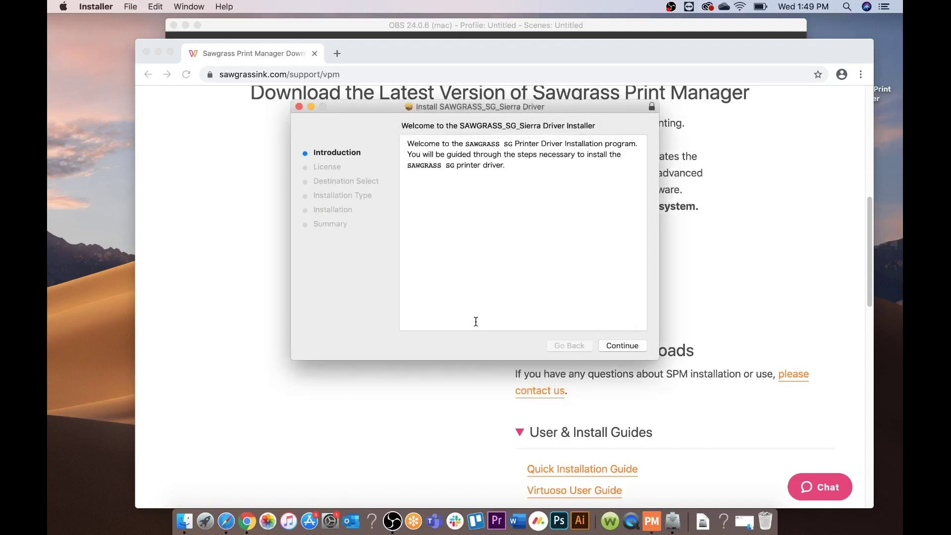
click(611, 348)
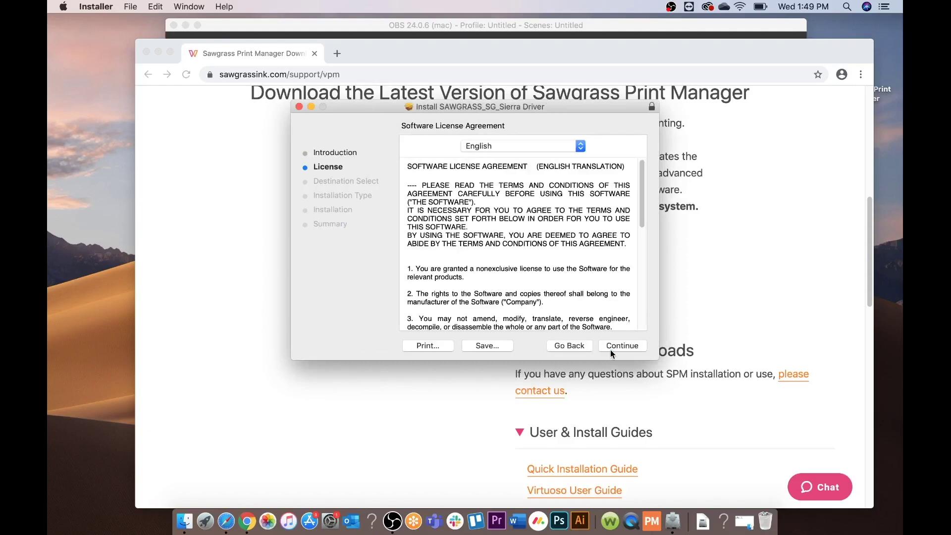
click(610, 350)
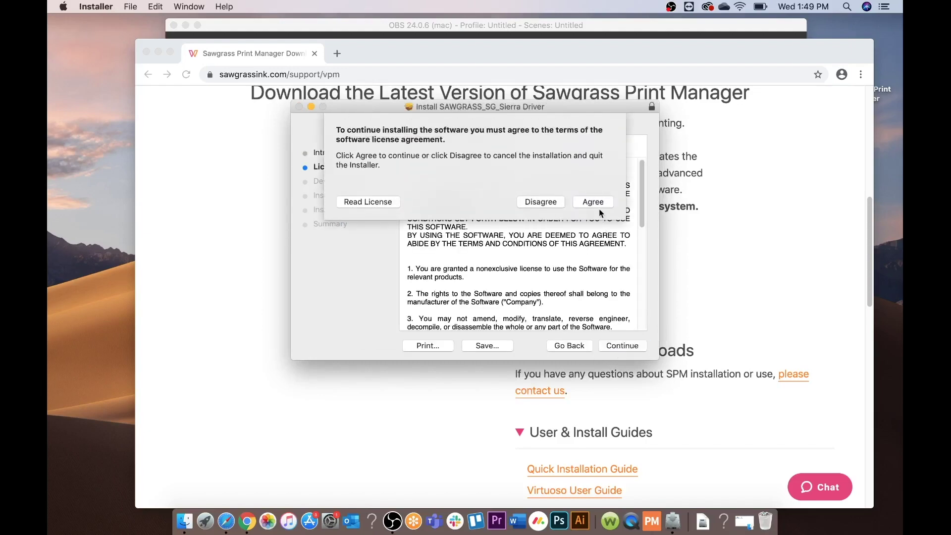
click(598, 207)
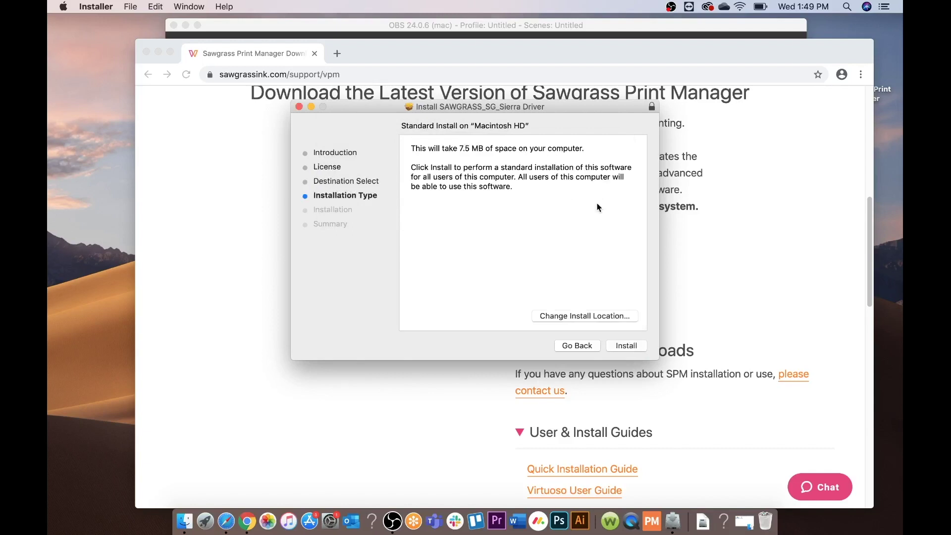
click(630, 347)
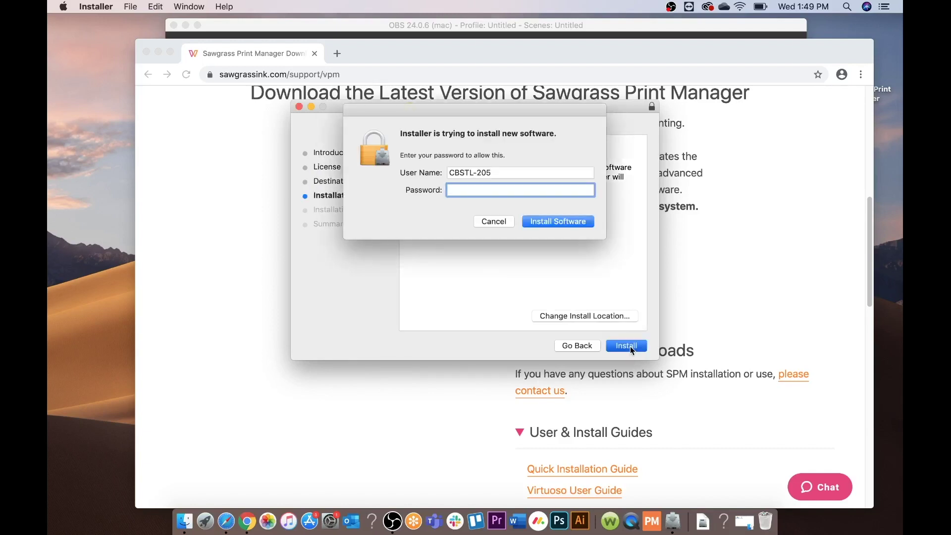
text(••••••••)
key(Return)
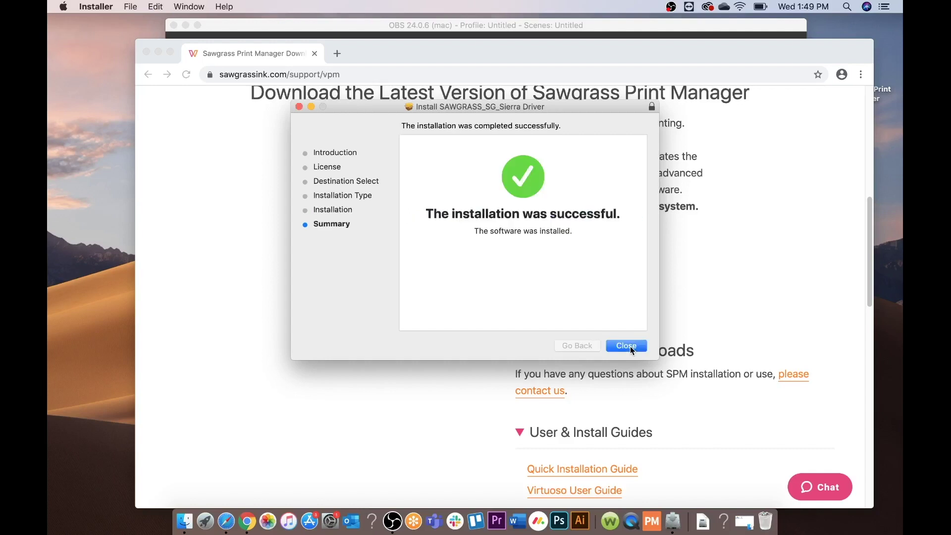
click(626, 346)
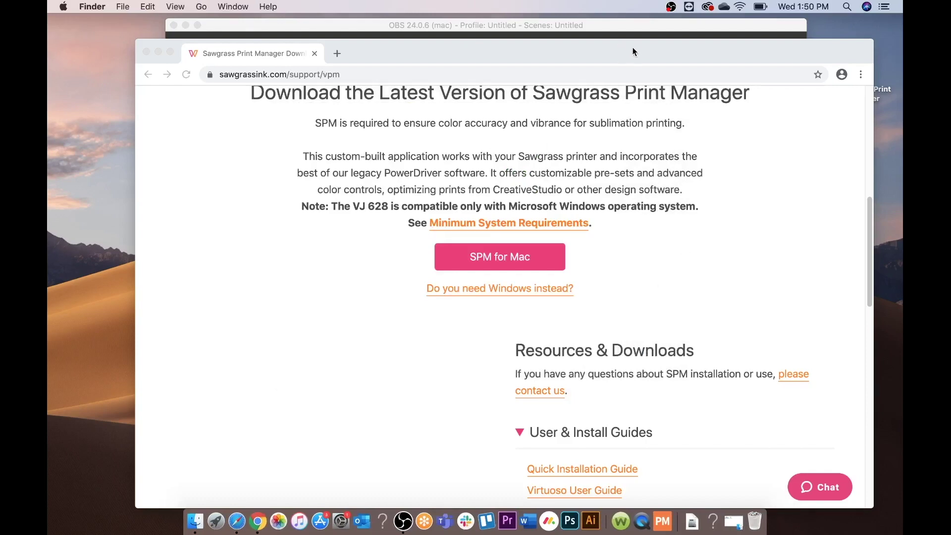
drag(632, 52, 608, 27)
key(super+space)
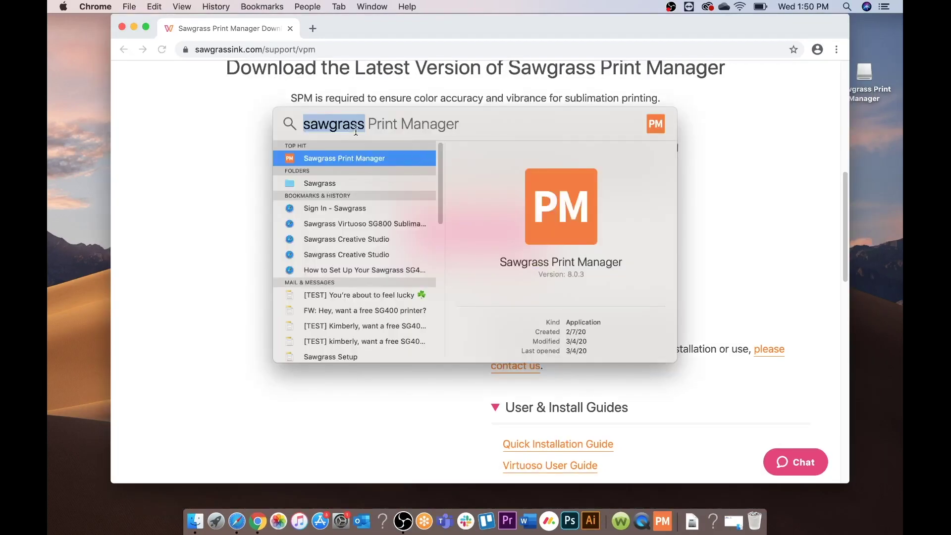
Step: Confirm Printers & Scanners lists the SAWGRASS SG400 as idle, then minimise it
text(printers)
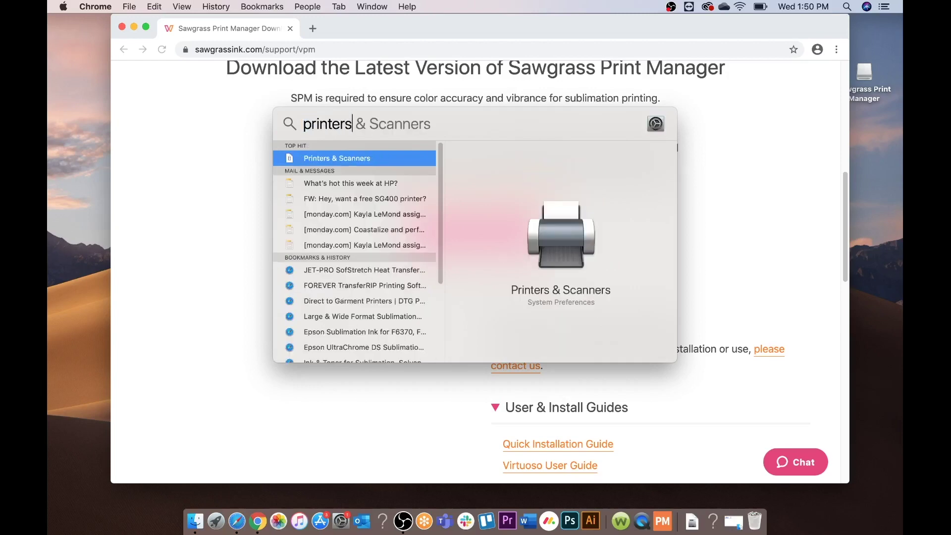
key(Return)
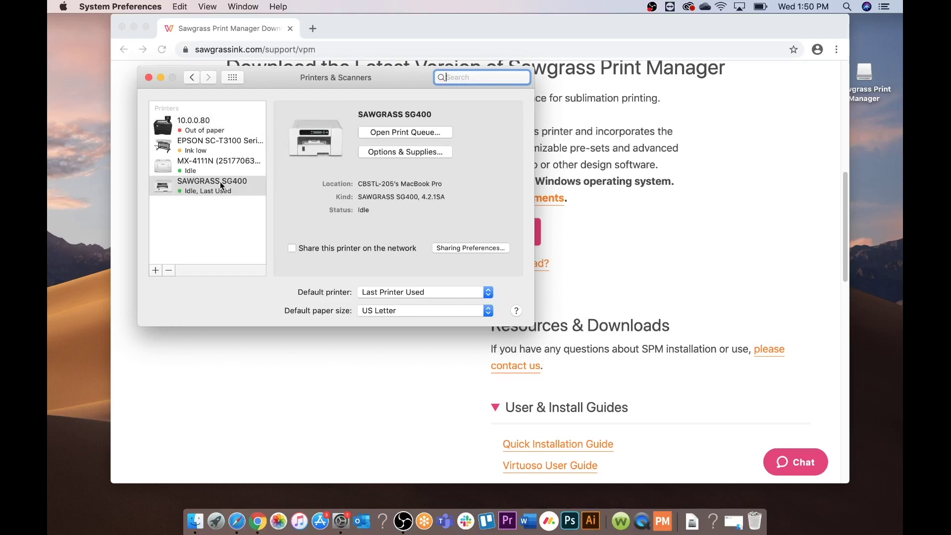
click(160, 78)
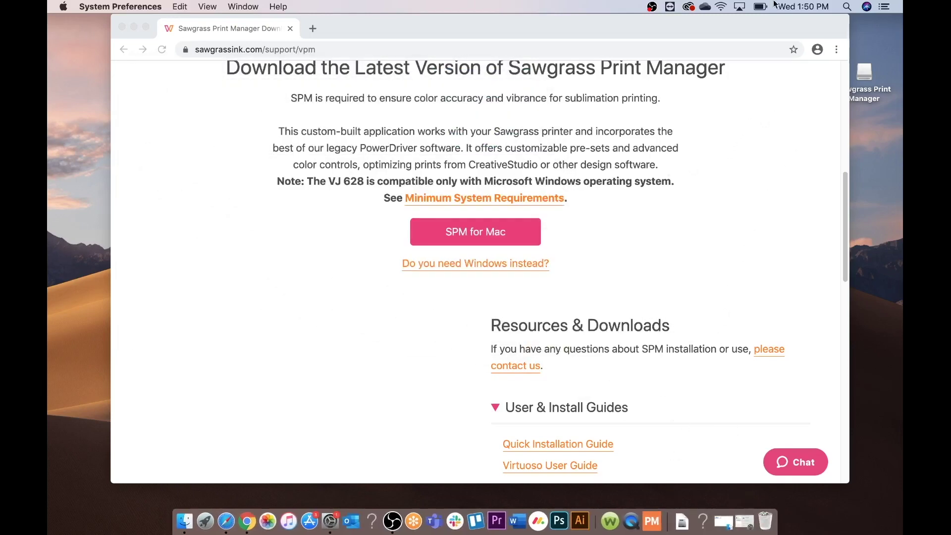
Step: Set the SAWGRASS SG400 ink to SubliJet-HD SG400, save, and confirm the Print Manager restart
click(846, 6)
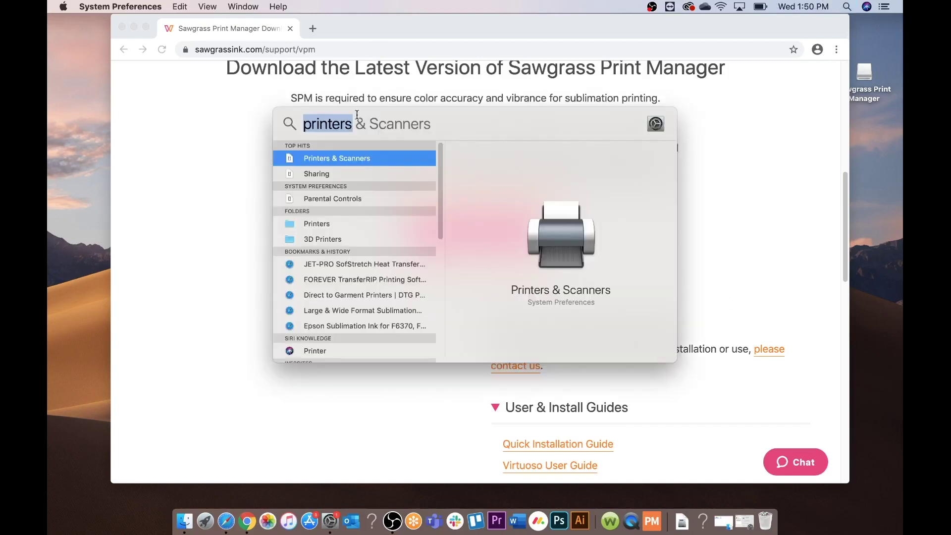
text(sawgrass)
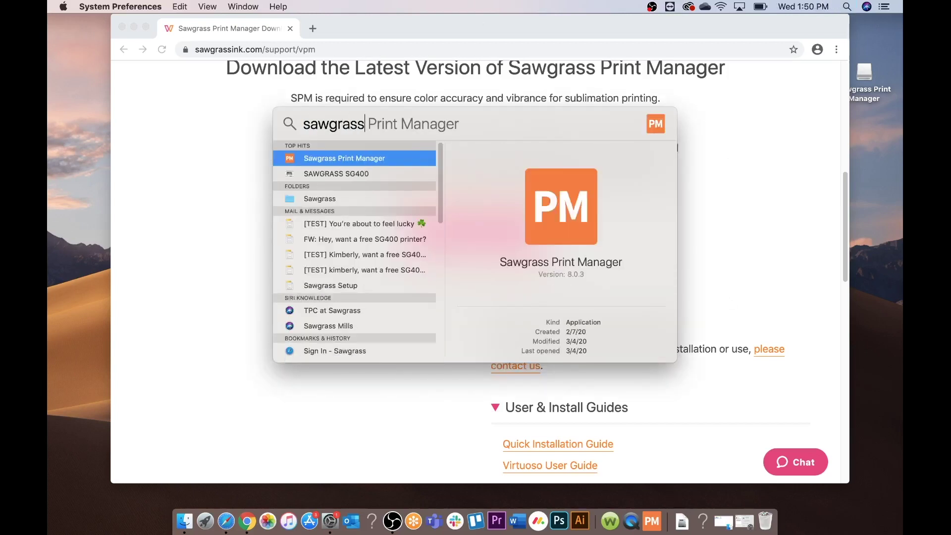
click(366, 159)
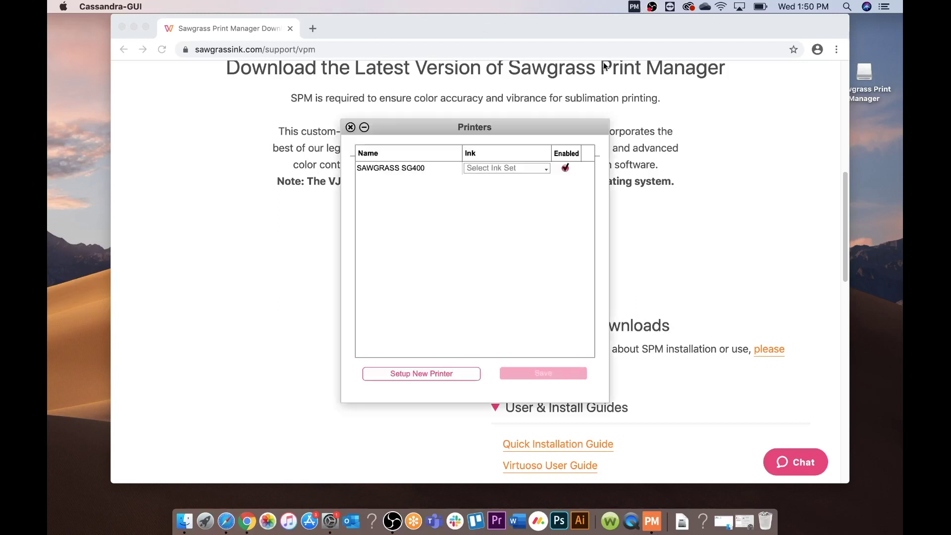
click(531, 168)
click(527, 179)
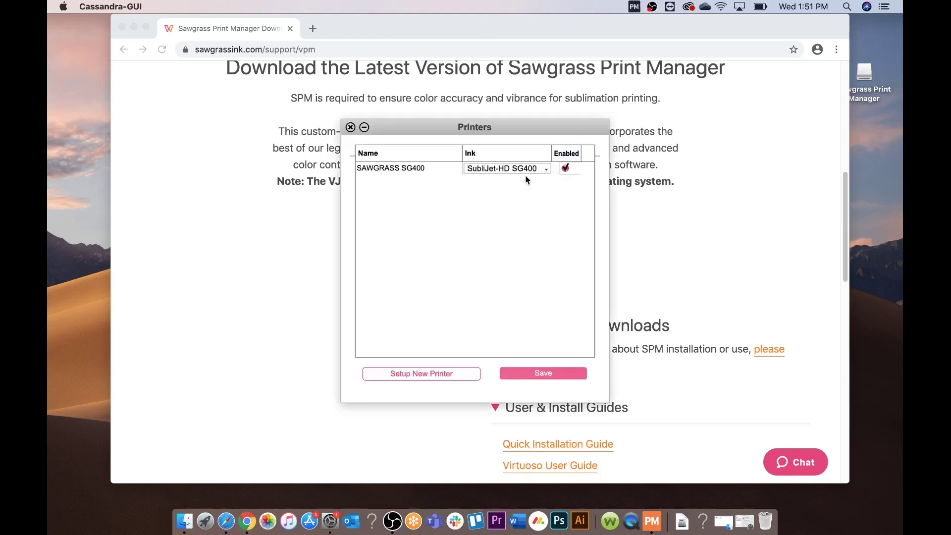
click(551, 375)
click(446, 289)
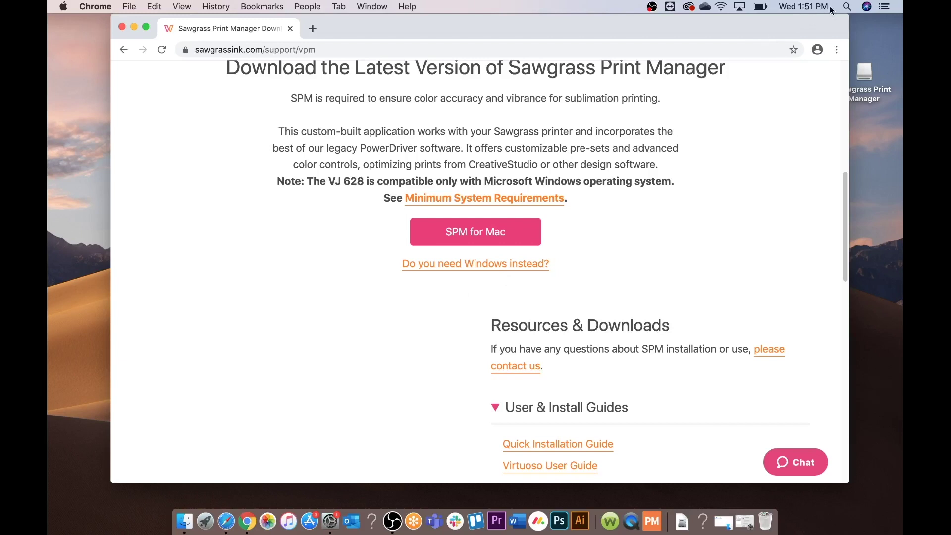
Step: Relaunch Sawgrass Print Manager and show its menu-bar options
key(super+space)
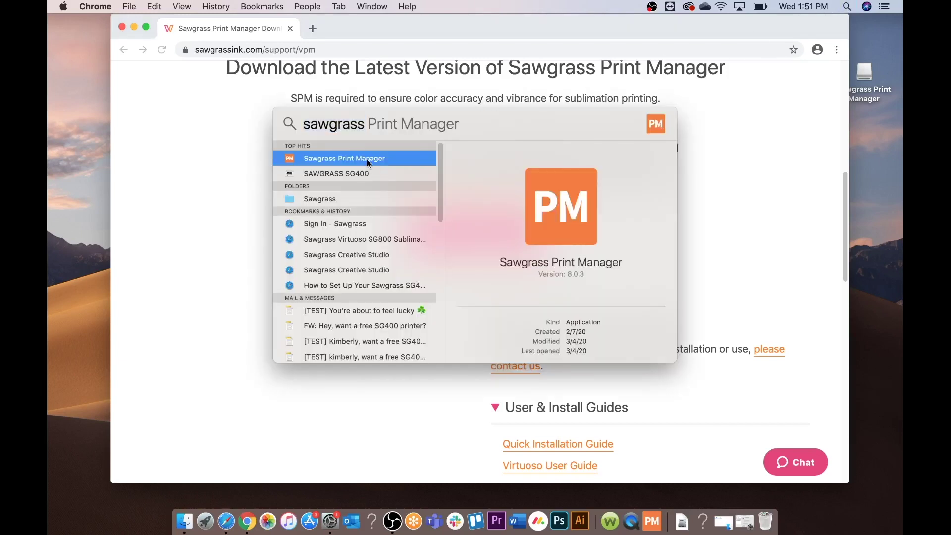
click(366, 160)
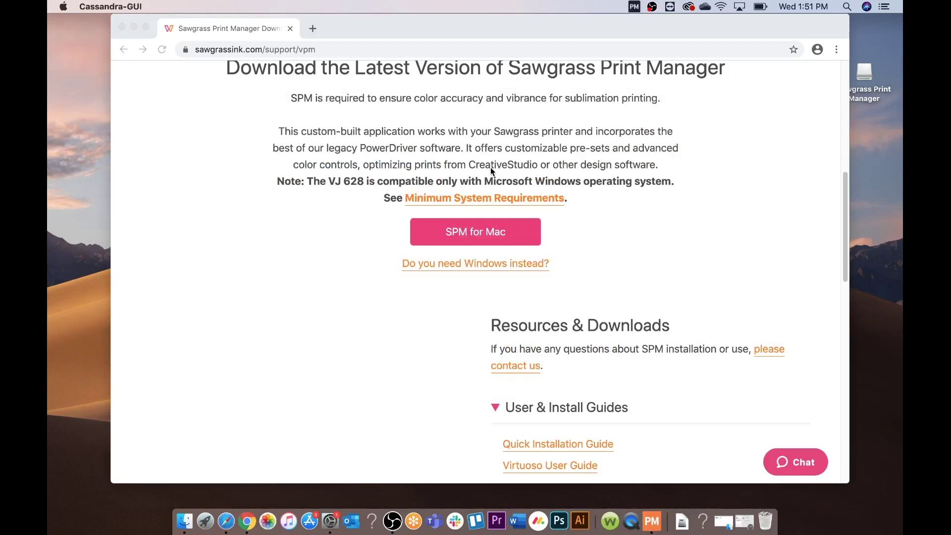
click(635, 7)
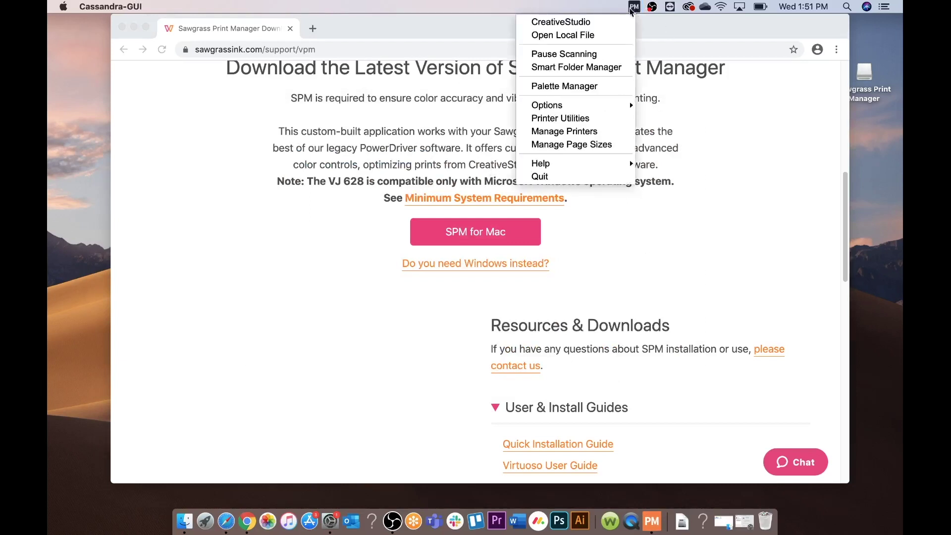
Step: Sign in to CreativeStudio and start a creation on the 9.5cm Homeware coaster blank
click(606, 22)
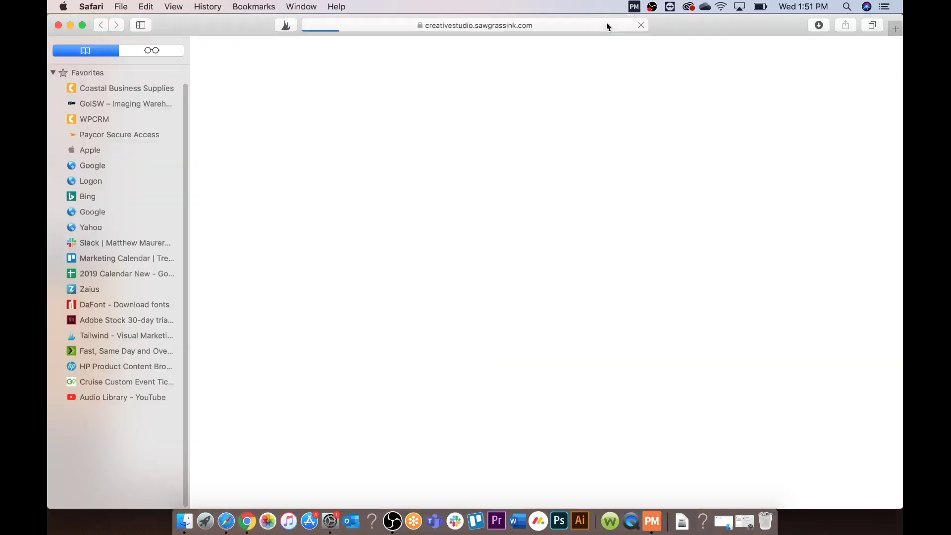
click(388, 46)
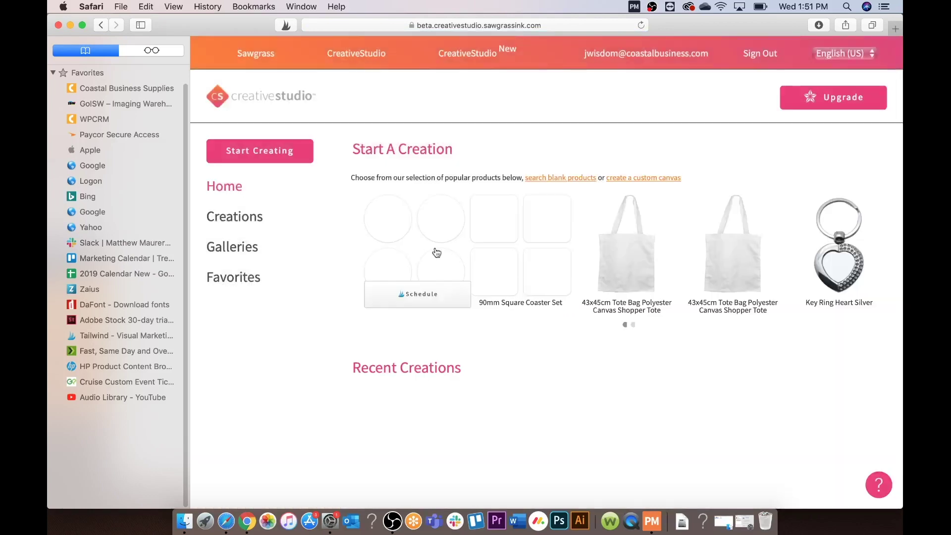
click(259, 151)
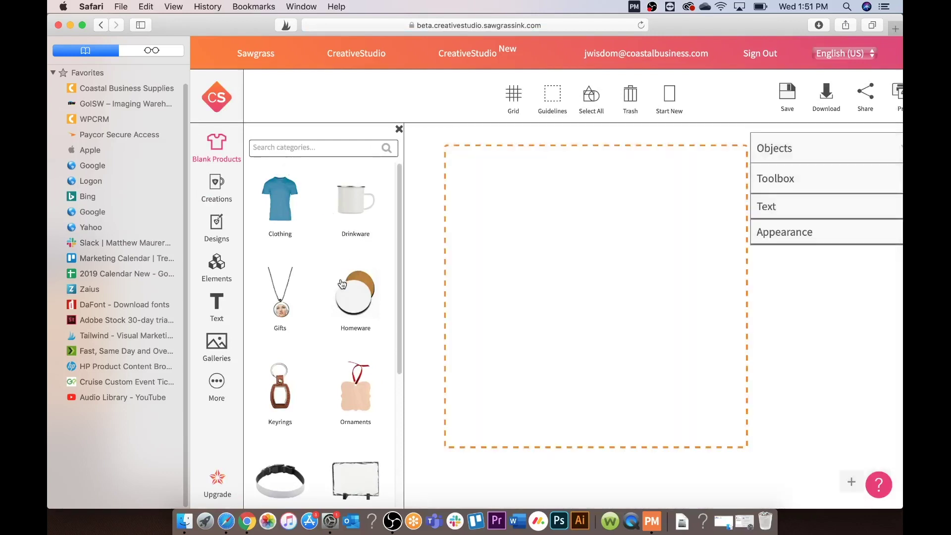
click(355, 311)
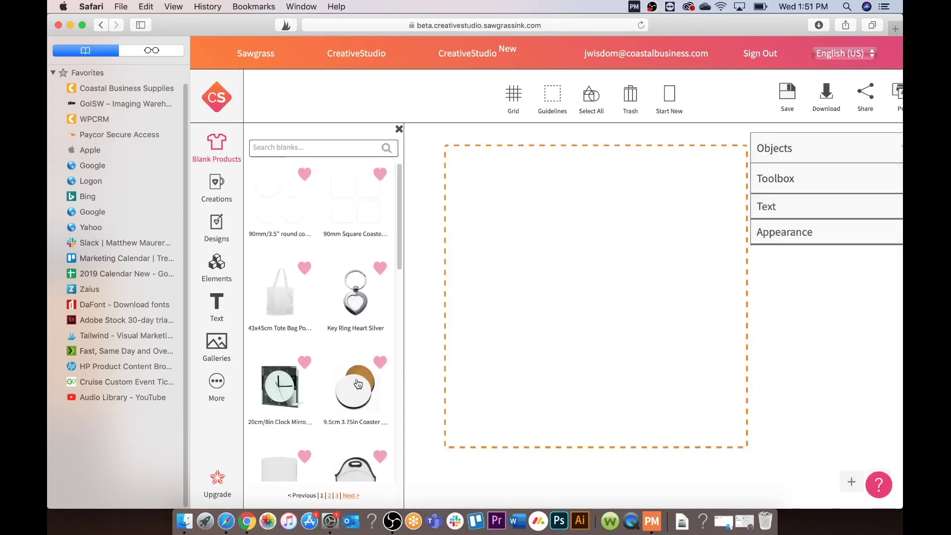
click(358, 384)
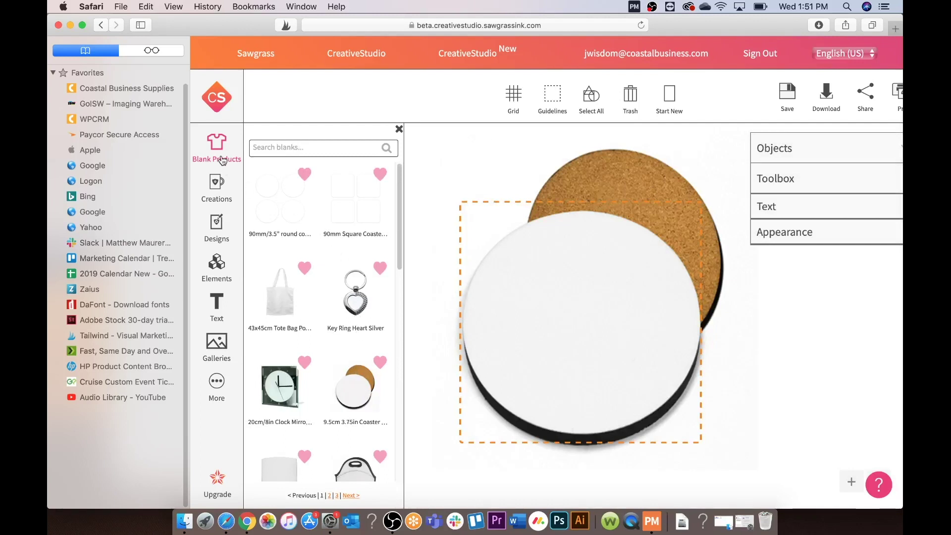
click(220, 197)
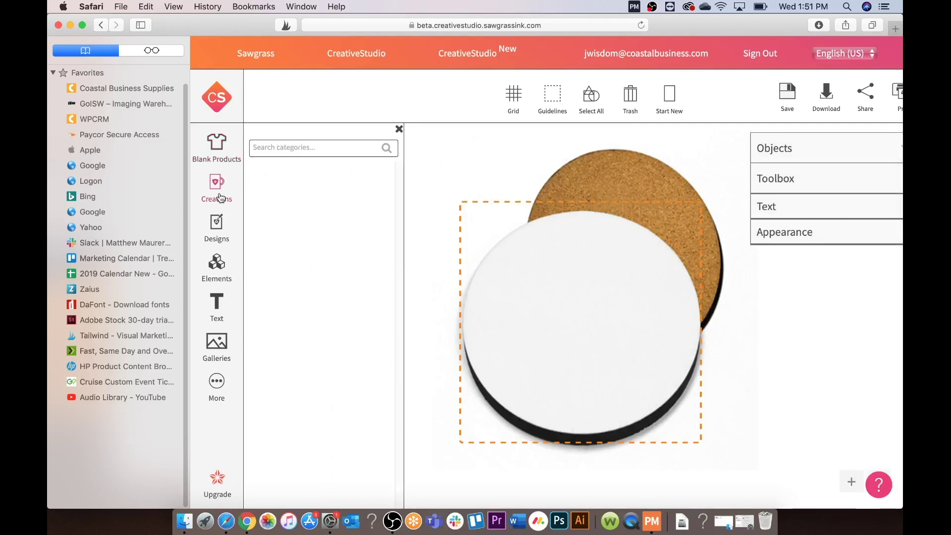
Step: Add the green whale image (4_whale.png) from Elements > Animals to the coaster
click(216, 225)
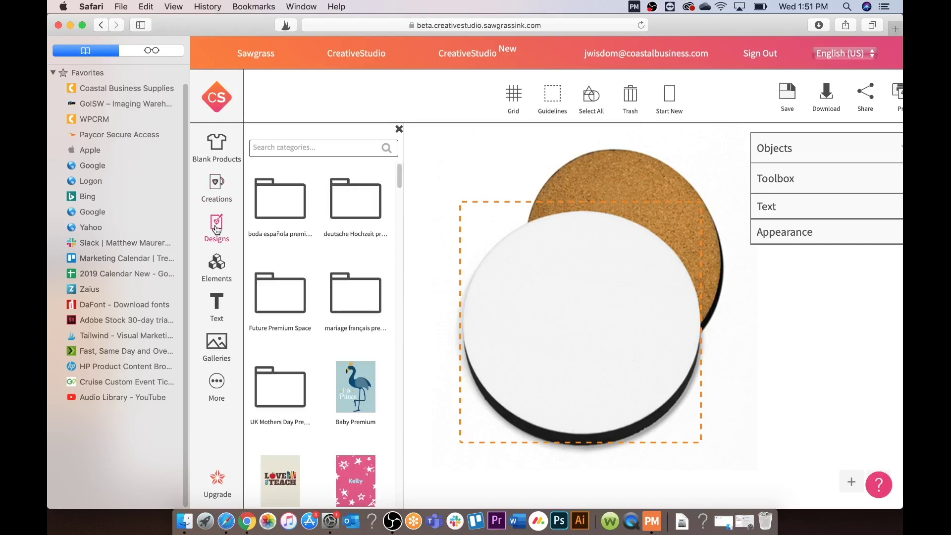
click(214, 274)
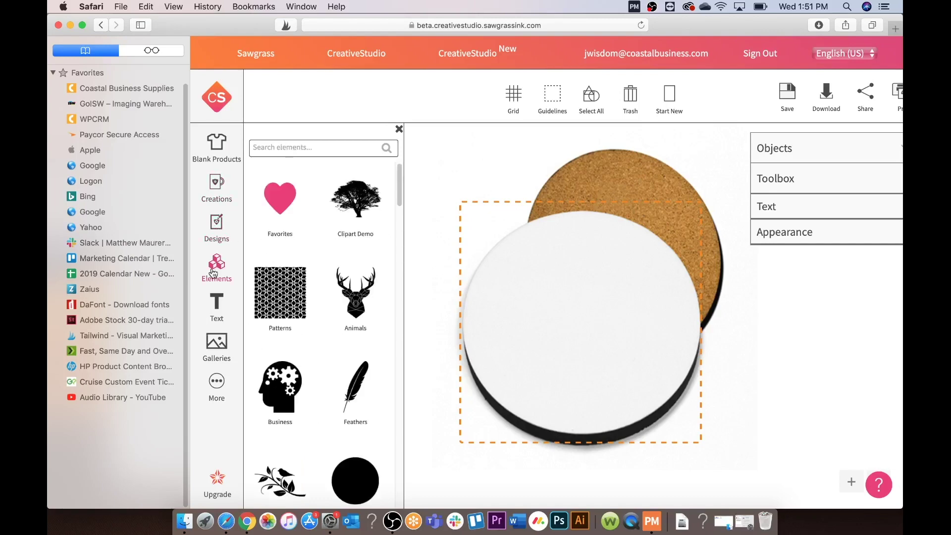
click(357, 291)
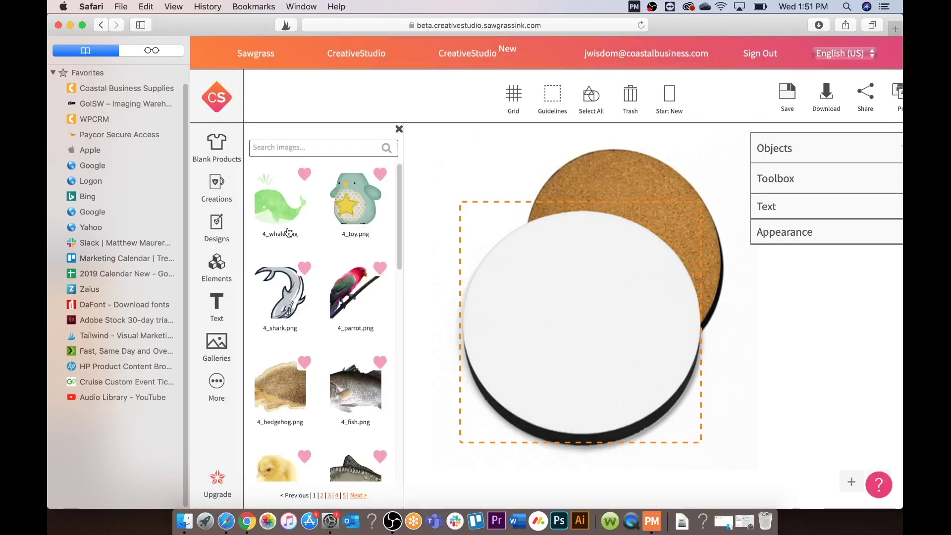
click(289, 231)
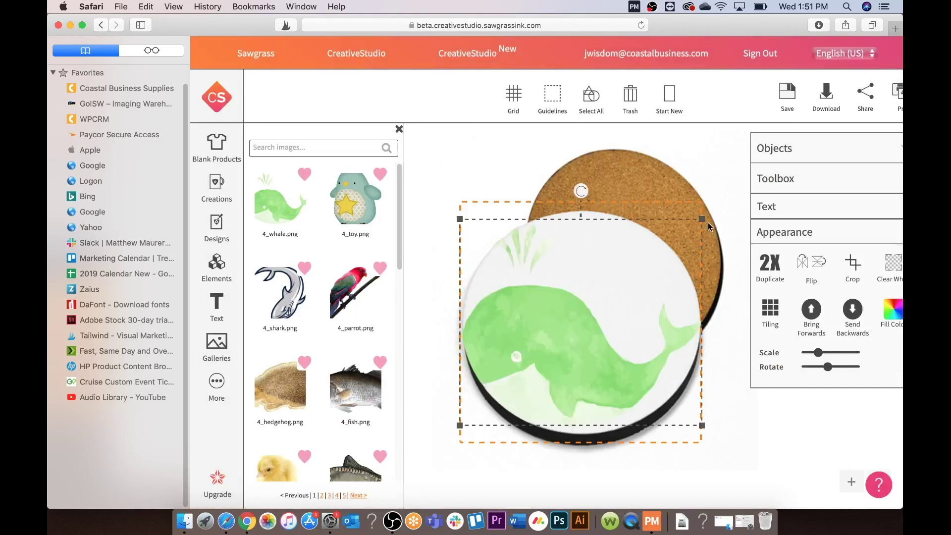
Step: Look through the Text, Galleries and More panels, then view the Premium plans
click(215, 313)
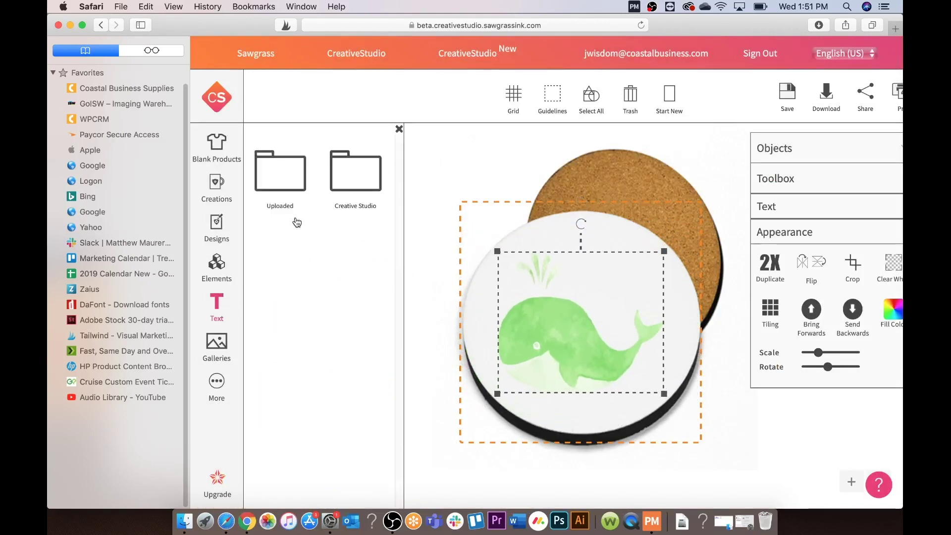
click(216, 359)
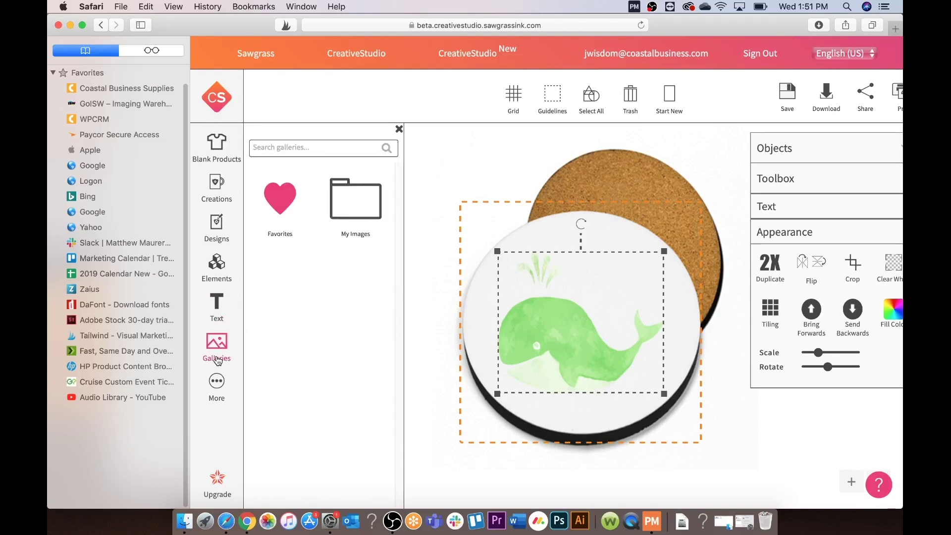
click(218, 392)
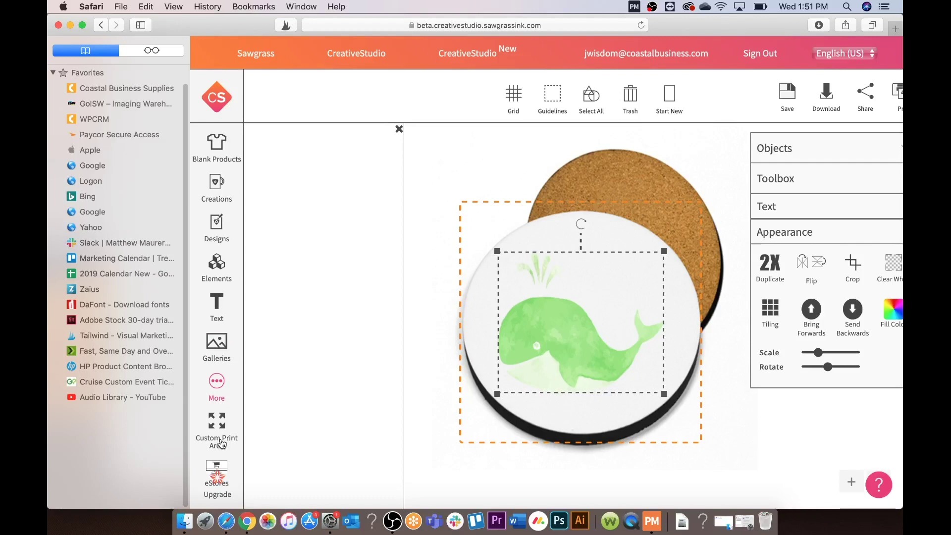
click(222, 497)
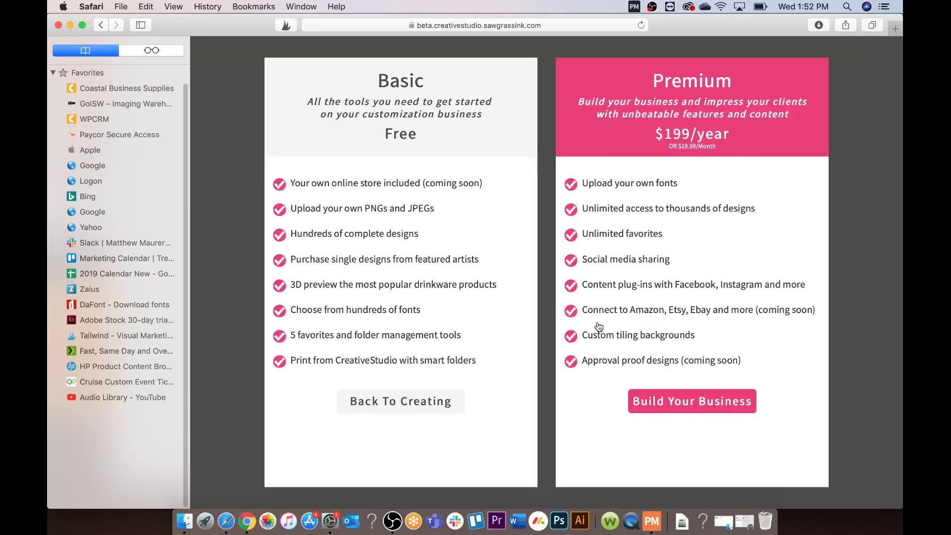
click(409, 399)
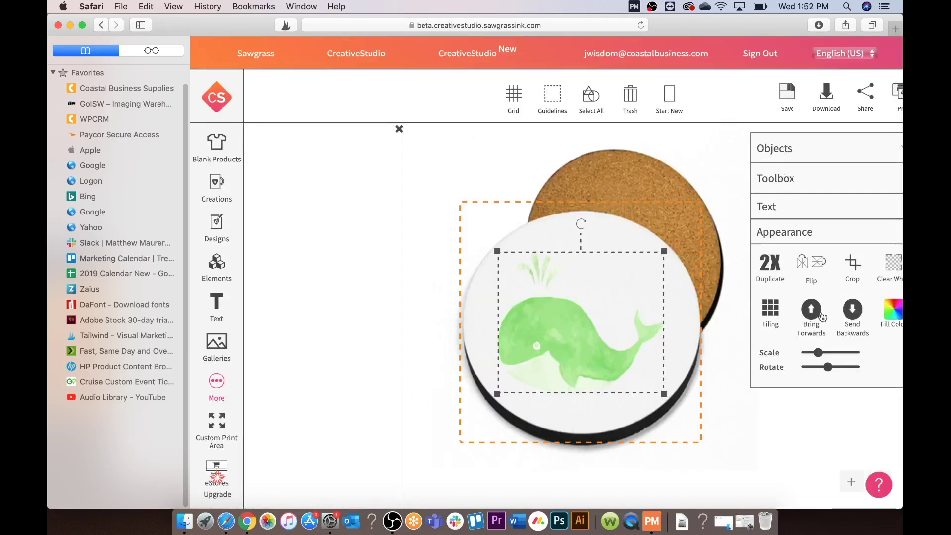
click(899, 99)
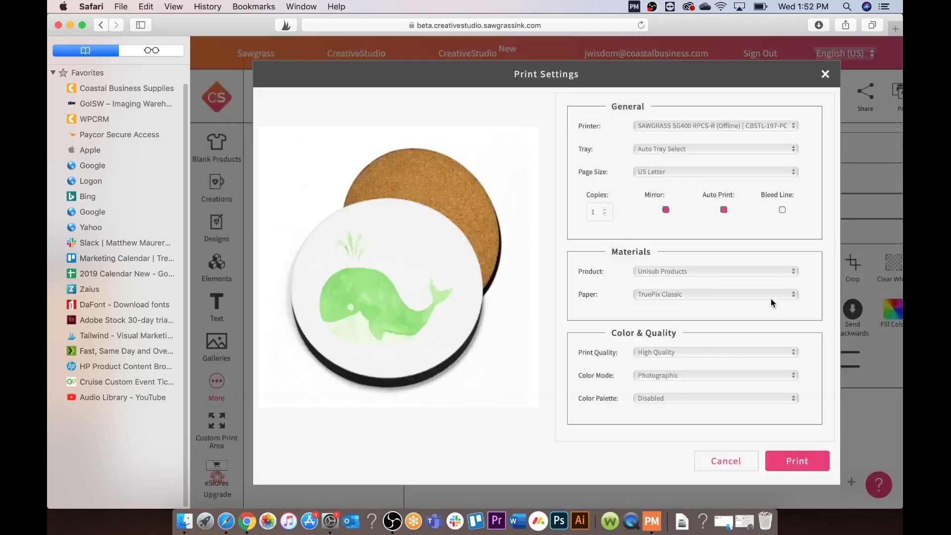
Step: Select the SAWGRASS SG400 printer, turn off automatic printing, and keep Unisub Products
click(742, 129)
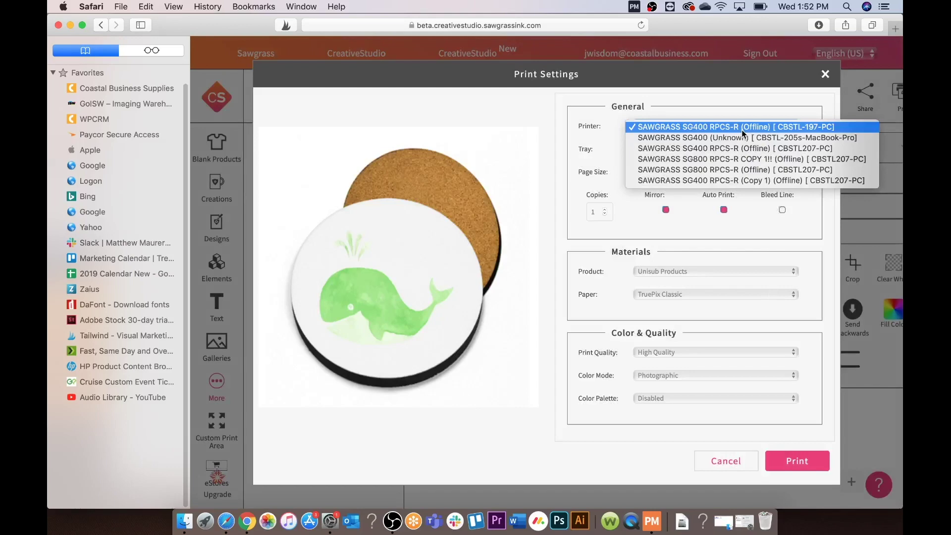
click(735, 138)
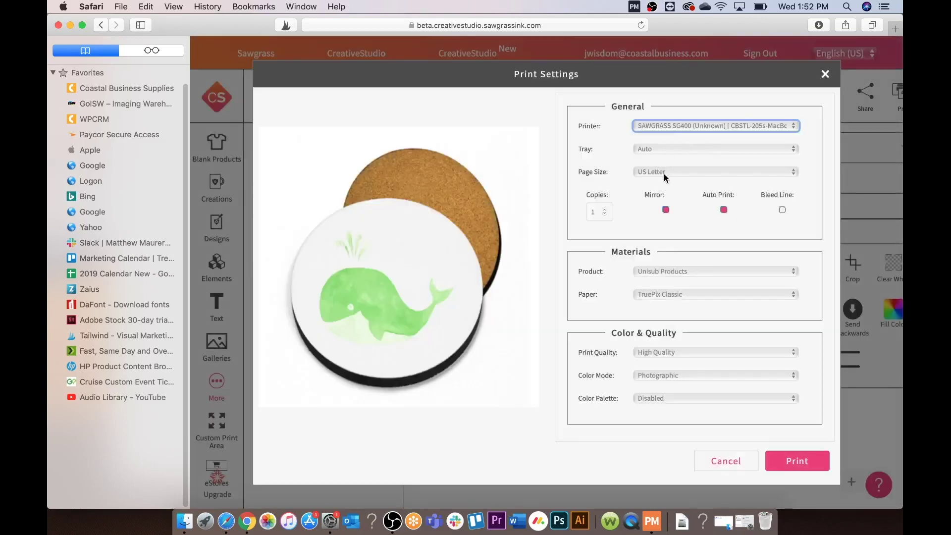
click(724, 210)
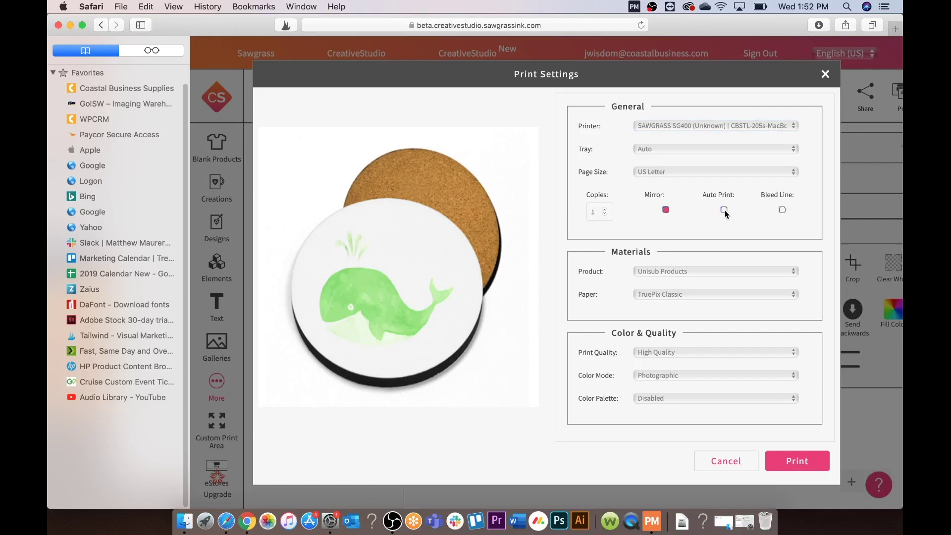
click(686, 273)
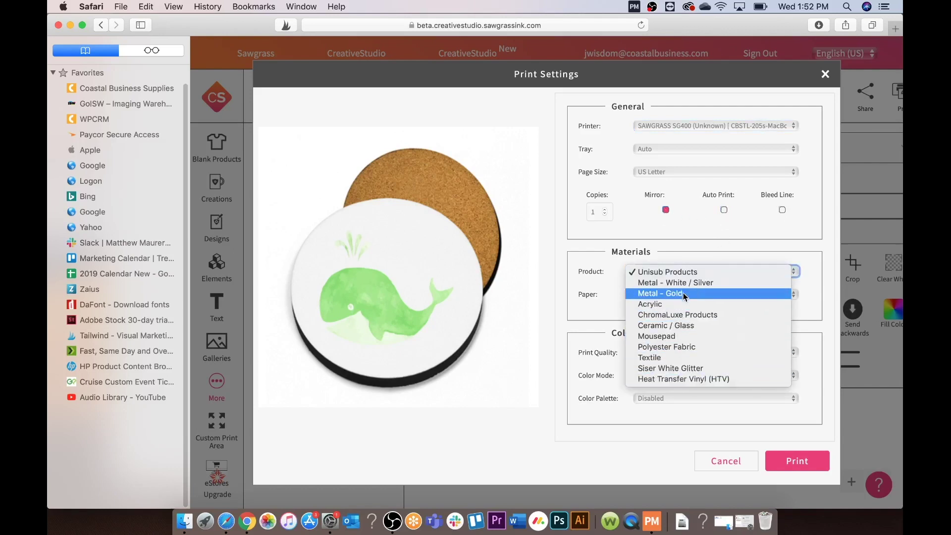
click(694, 276)
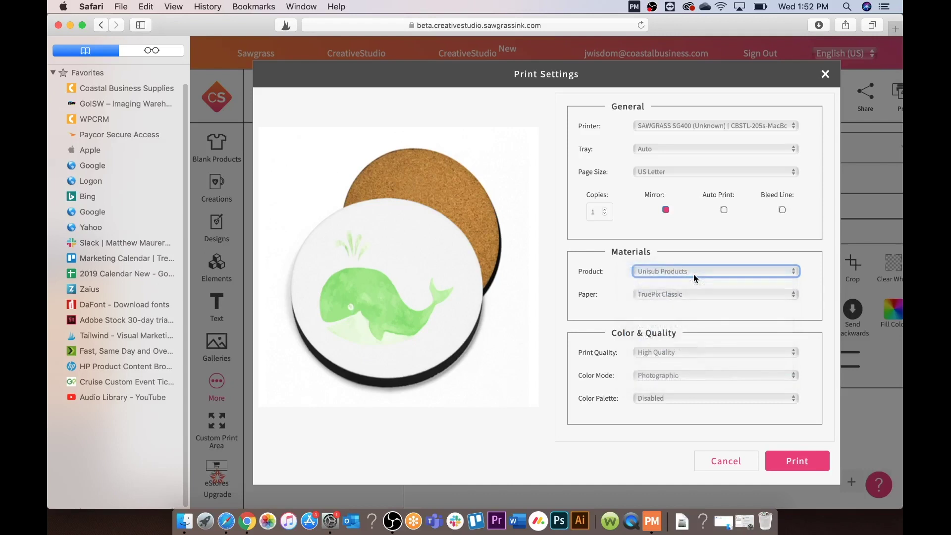
Step: Change the paper to TexPrint-R and keep High Quality print quality
click(681, 295)
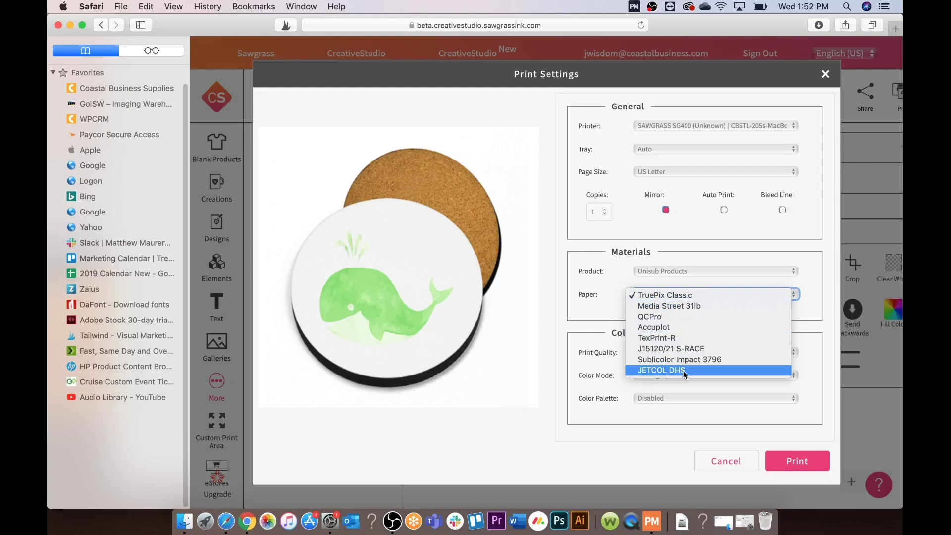
click(674, 340)
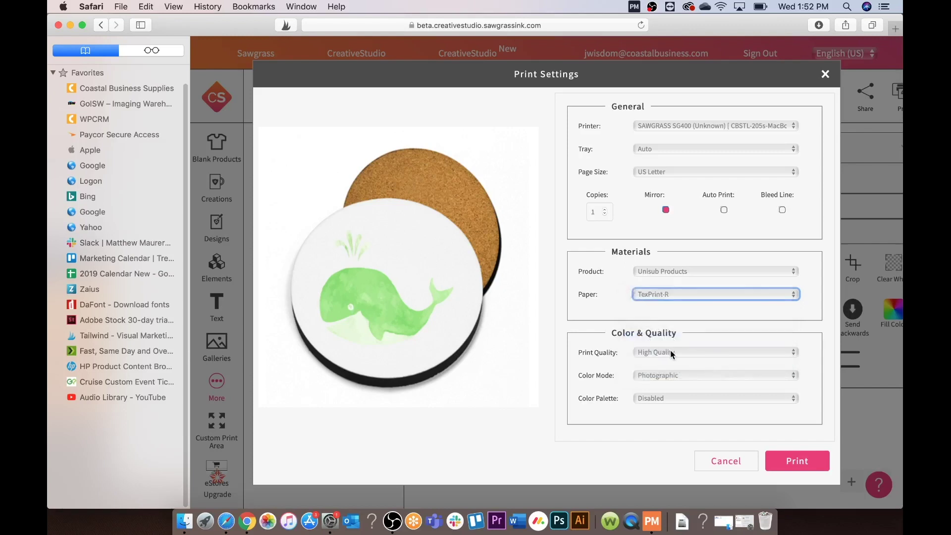
click(672, 351)
click(672, 353)
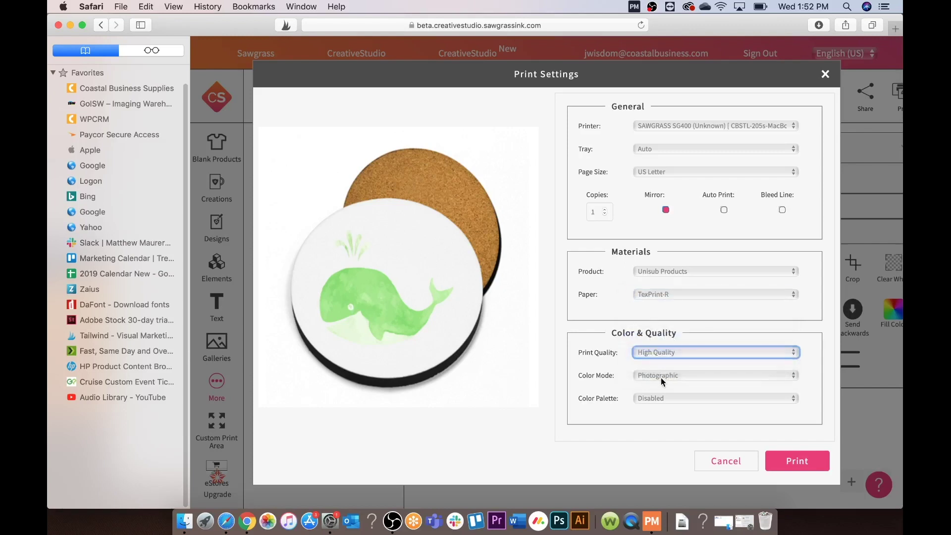
click(661, 377)
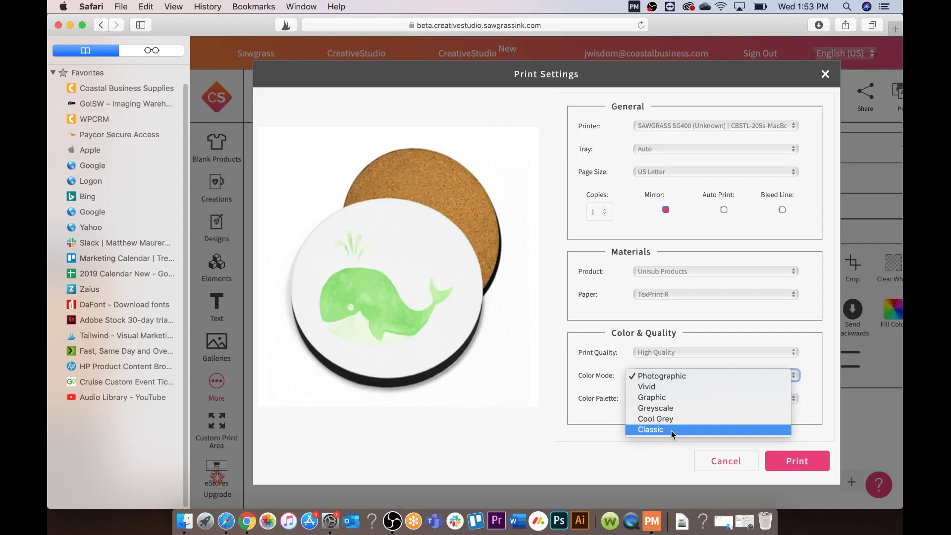
Step: Pick Vivid colour mode and the ColorSure palette, then send the whale coaster to print
click(662, 388)
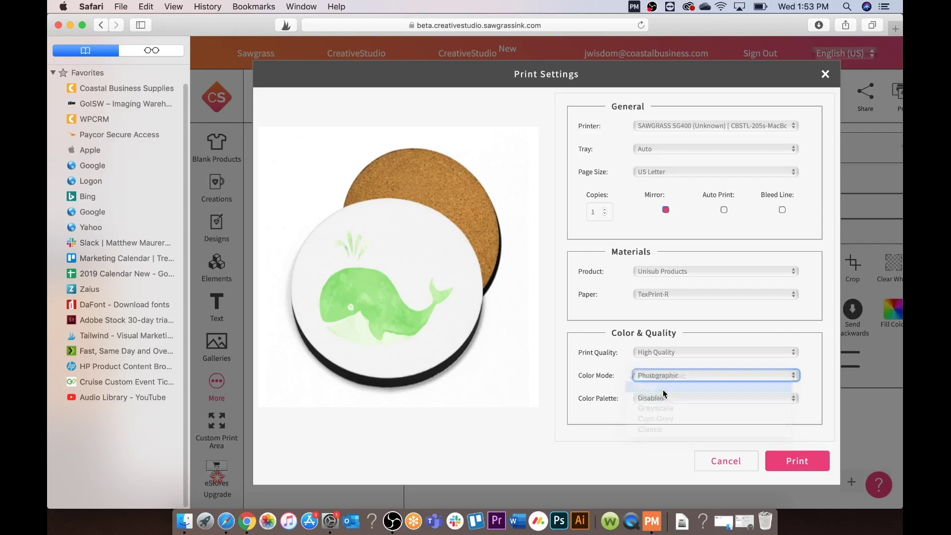
click(663, 394)
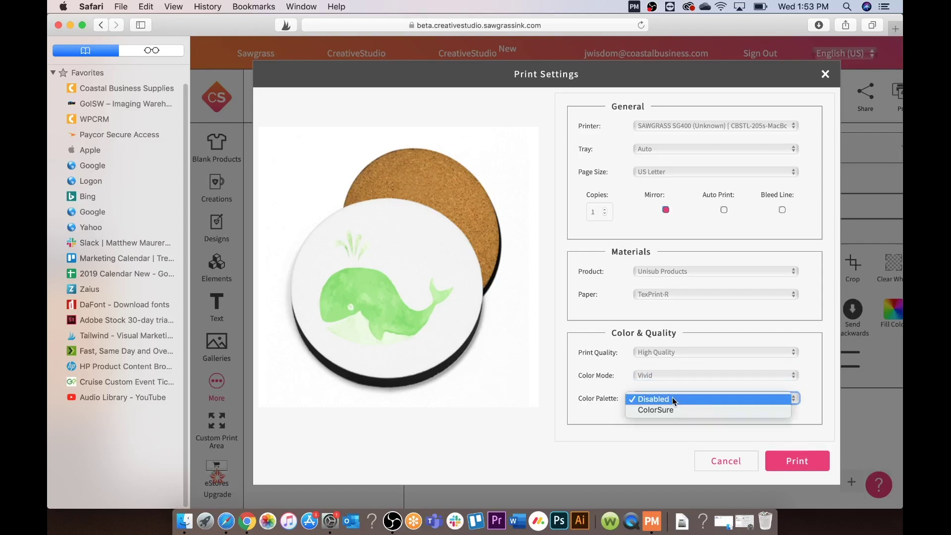
click(673, 409)
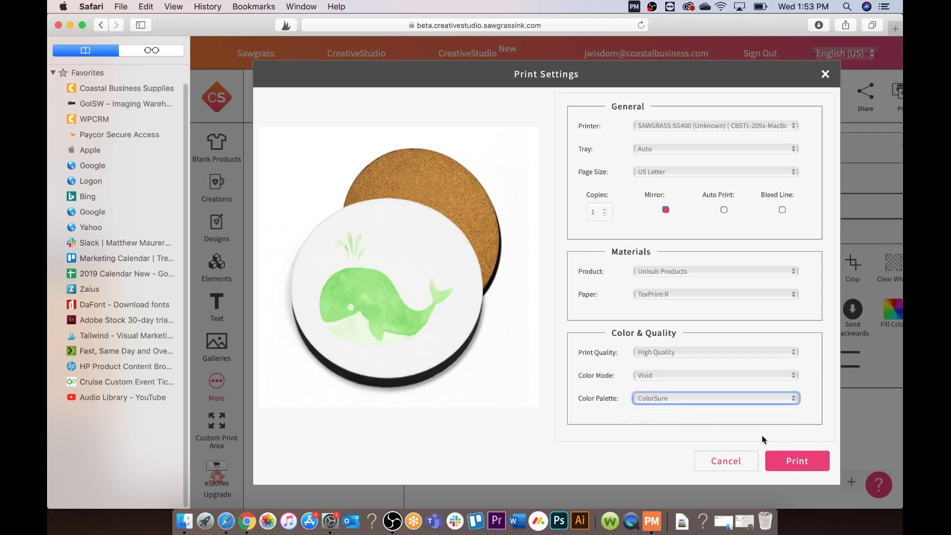
click(795, 462)
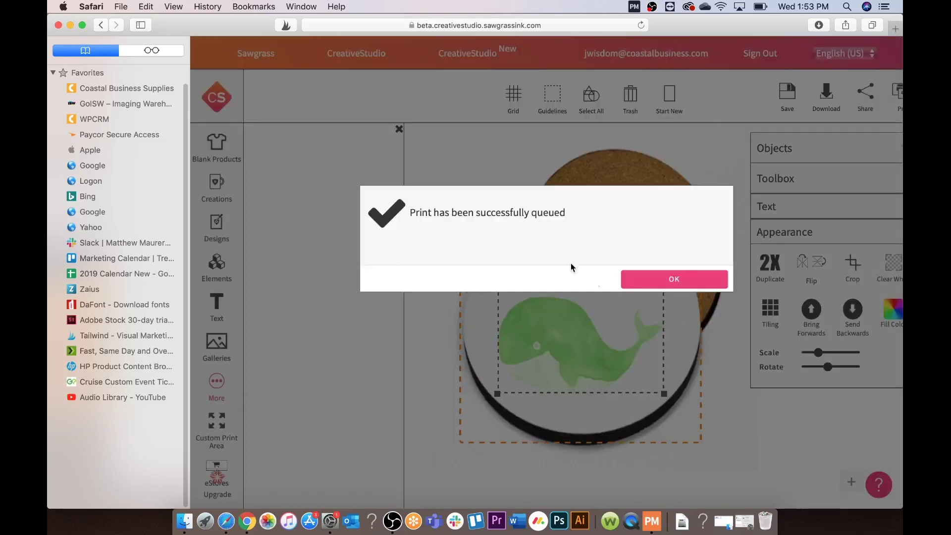
Step: Dismiss the print-queued confirmation and bring up the whale job's settings in Print Manager
click(656, 284)
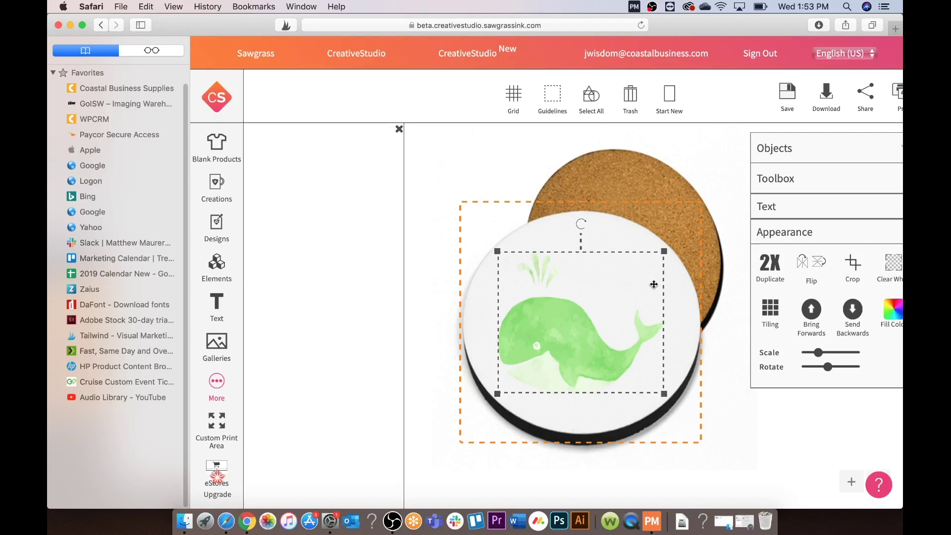
click(652, 526)
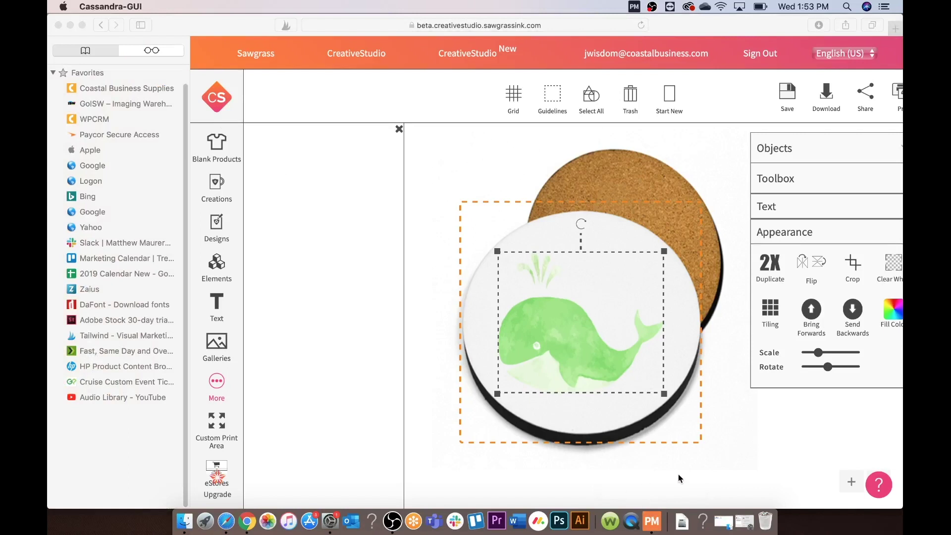
click(652, 524)
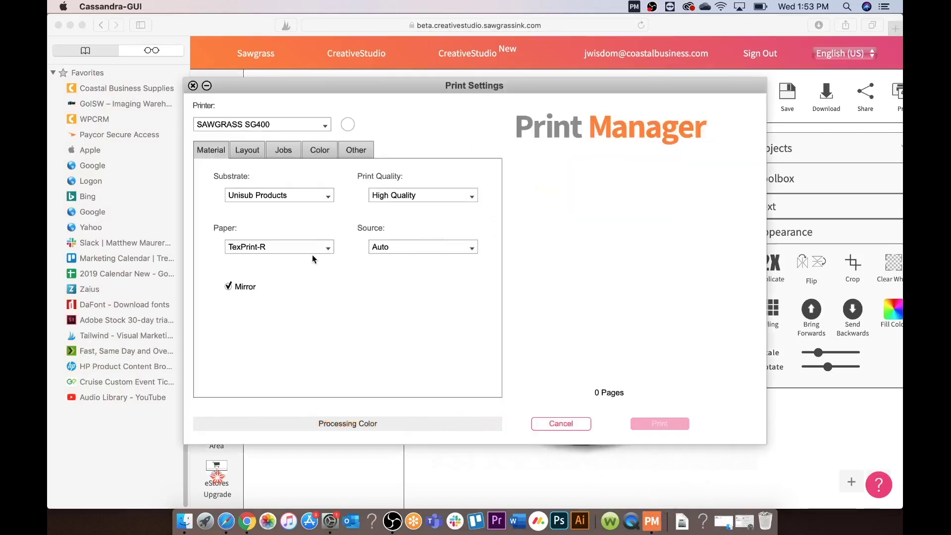
Step: Keep Unisub Products as substrate, TexPrint-R as paper, and leave Mirror turned on
click(277, 198)
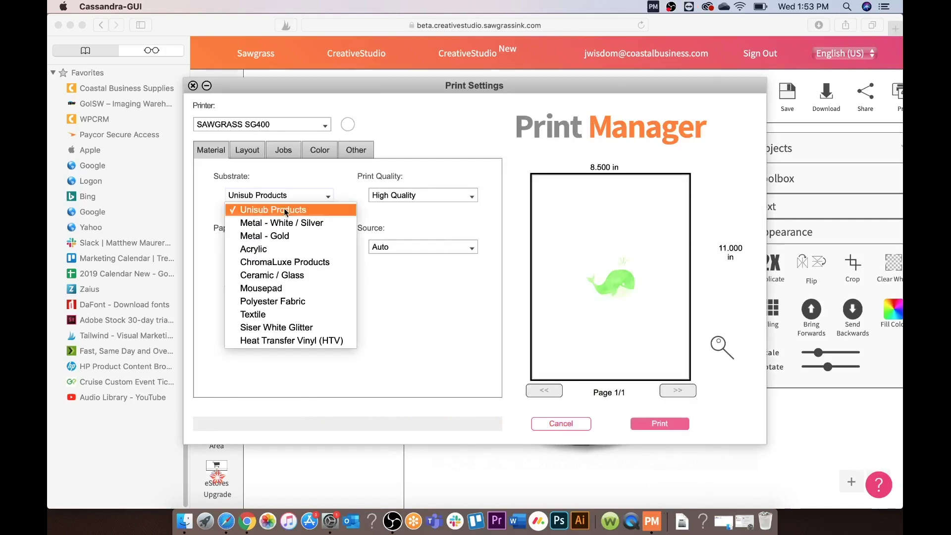
click(283, 209)
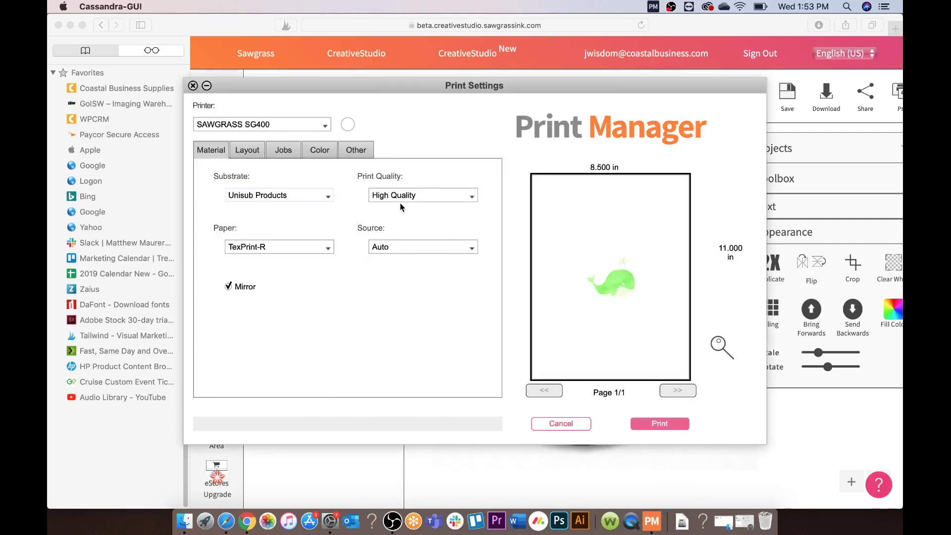
click(299, 247)
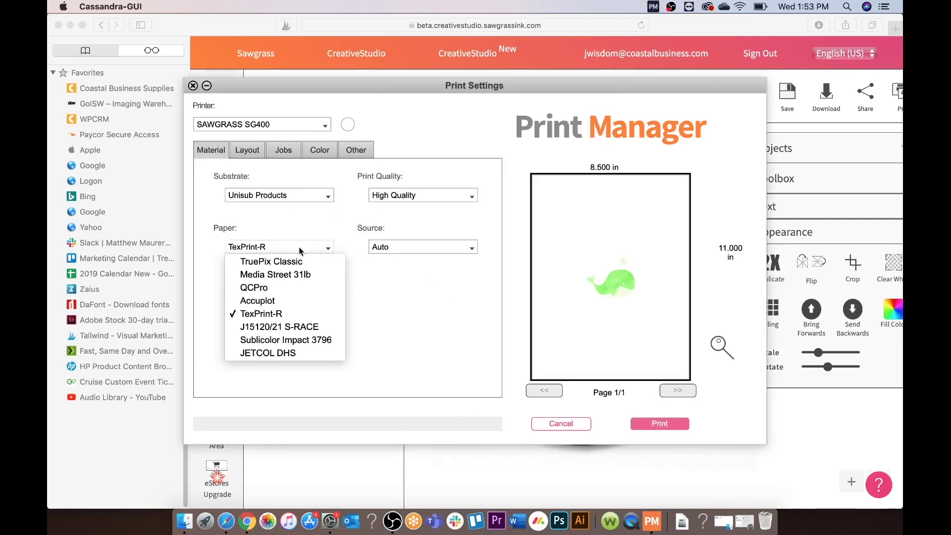
click(281, 317)
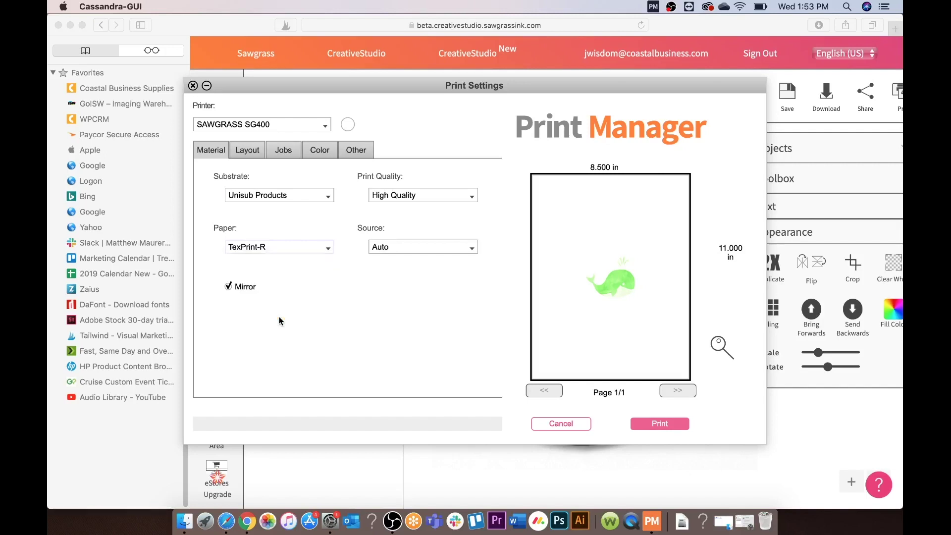
click(231, 290)
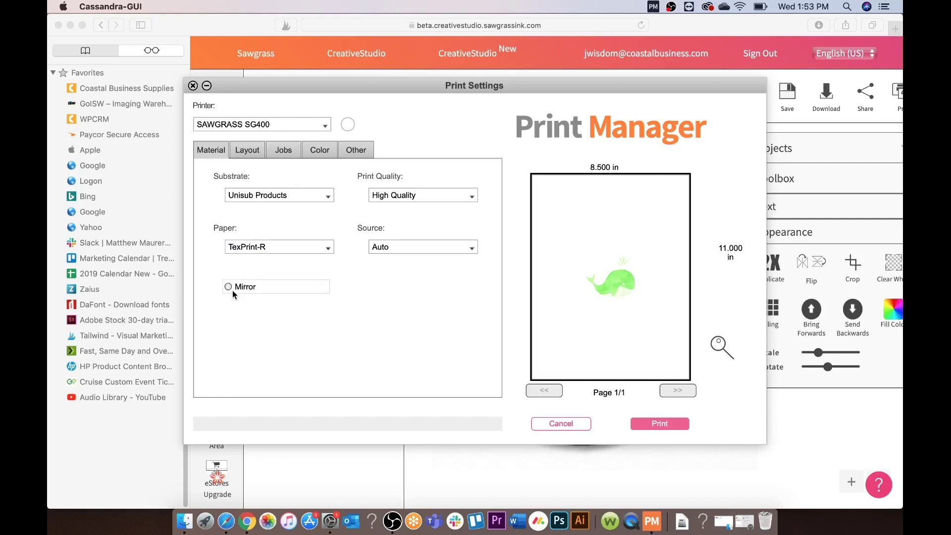
click(231, 289)
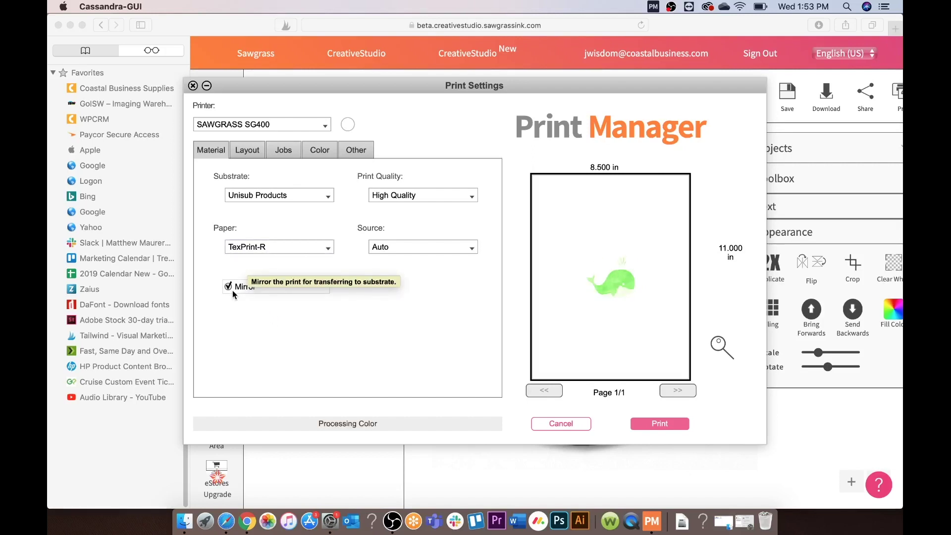
Step: Raise the whale job's copies to 2
click(247, 150)
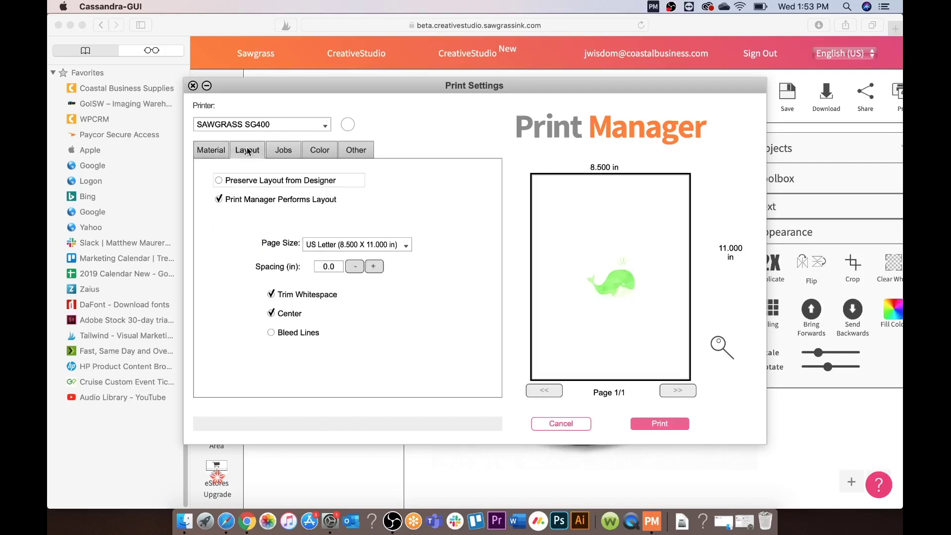
click(289, 152)
click(495, 357)
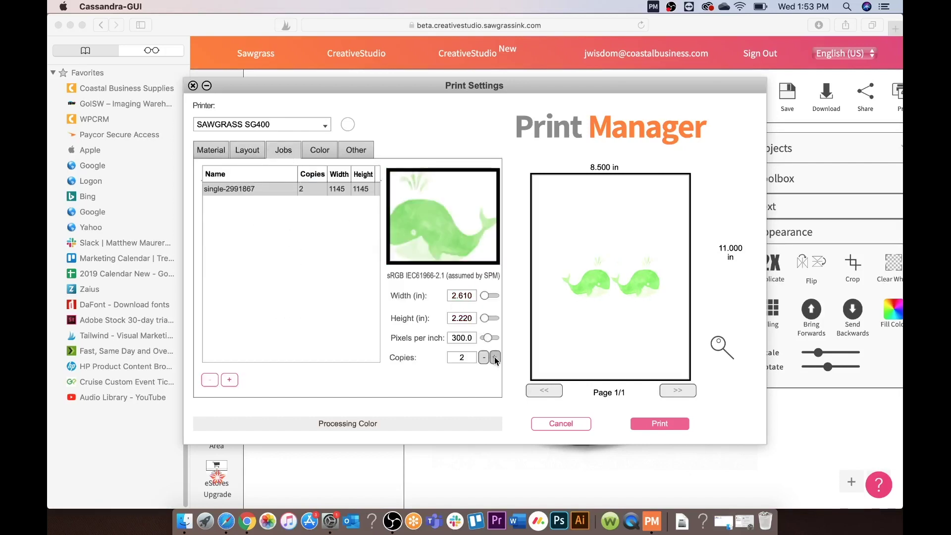
Step: Set 0.2 in spacing between copies, keep them centred, and toggle bleed lines
click(251, 151)
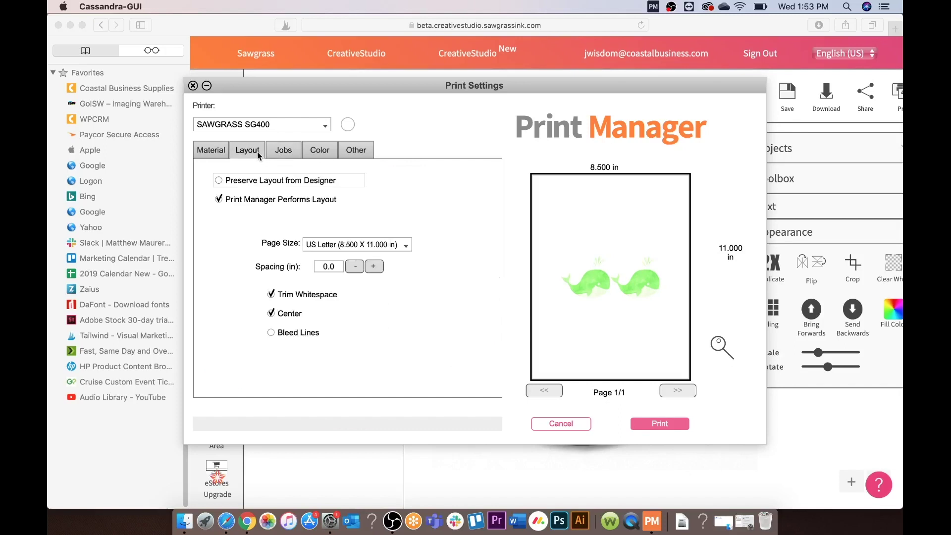
click(374, 268)
click(375, 268)
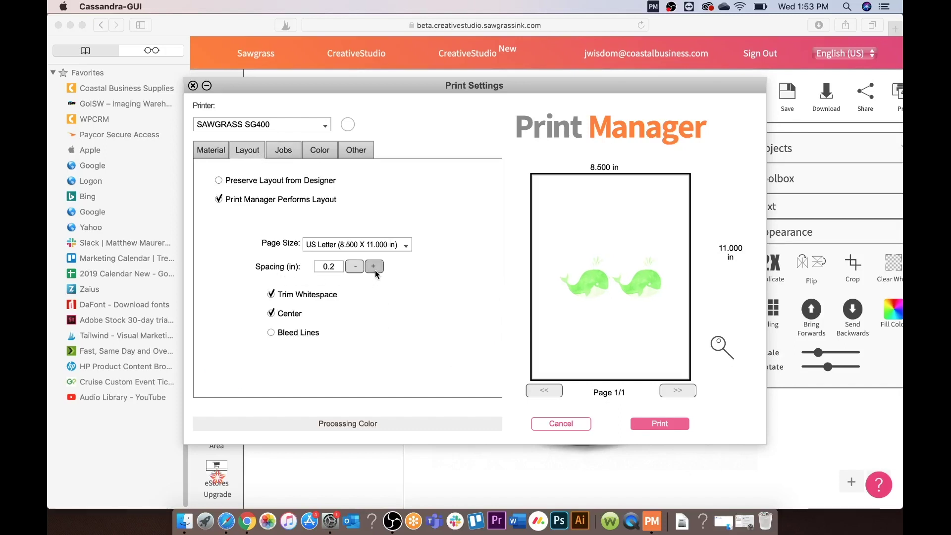
click(271, 314)
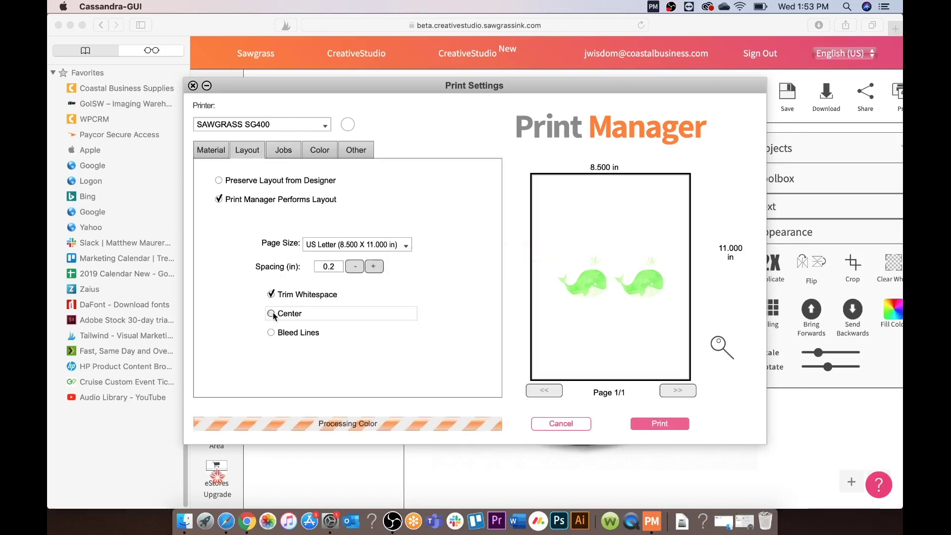
click(272, 314)
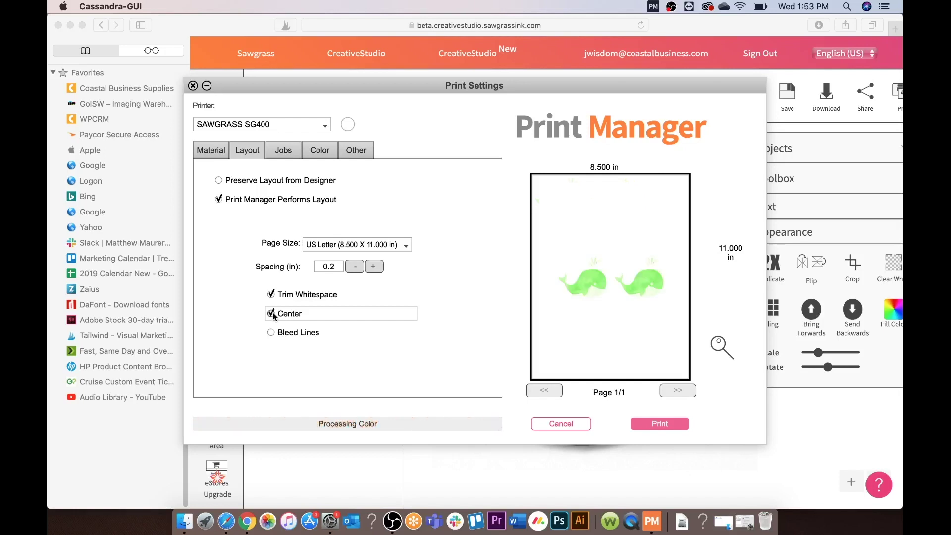
click(272, 332)
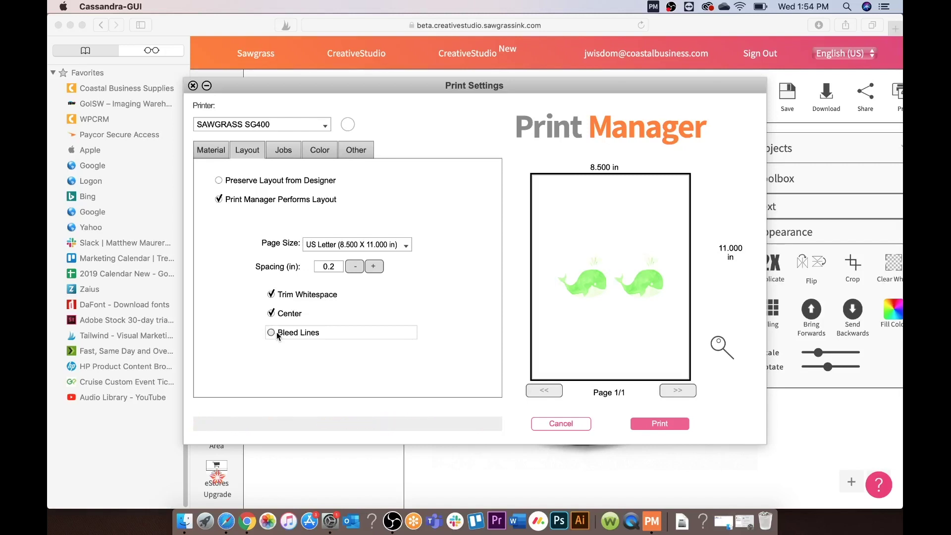
Step: In the Color settings, leave Color Mode at Vivid and select the ColorSure palette
click(321, 150)
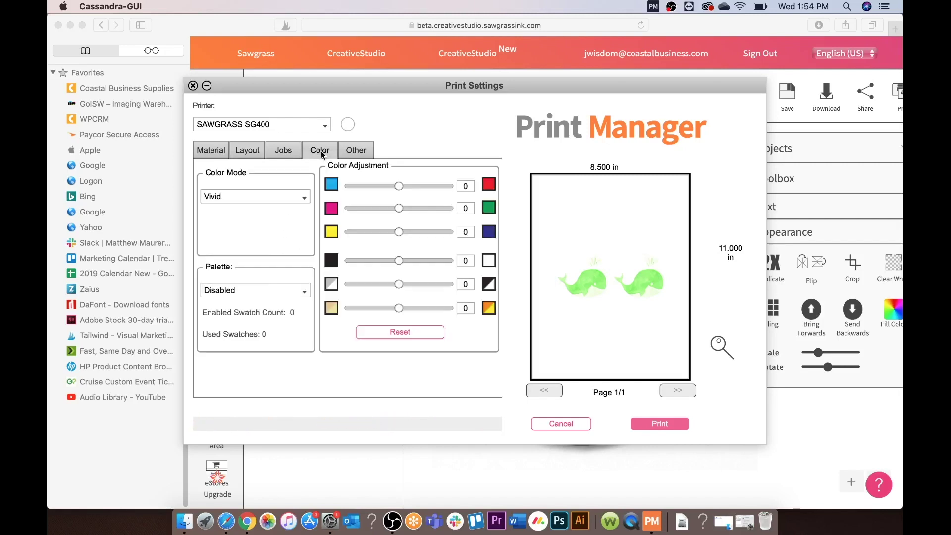
click(297, 196)
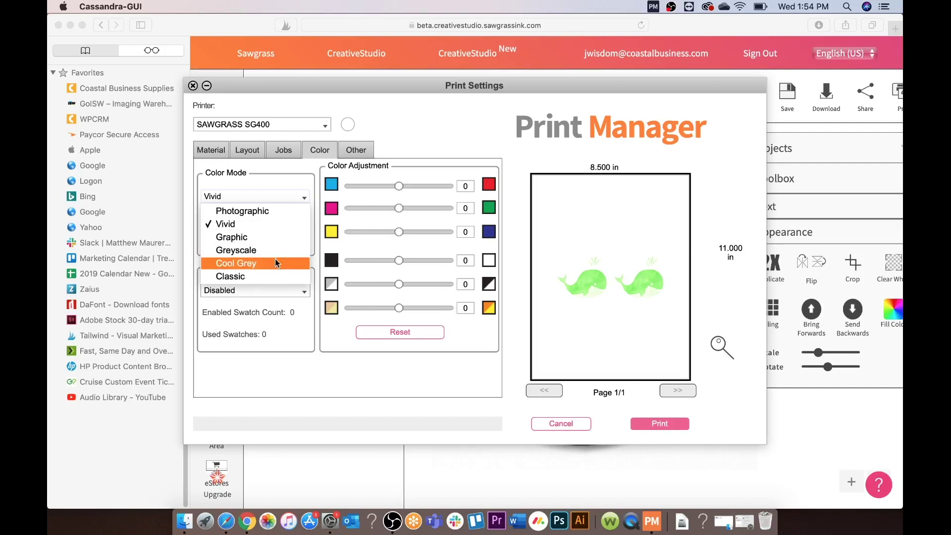
click(233, 224)
click(253, 290)
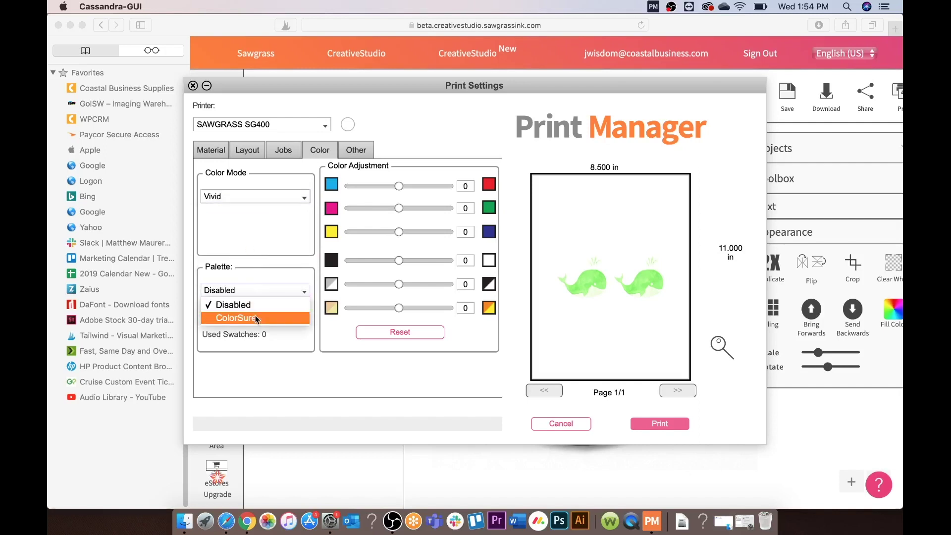
click(255, 315)
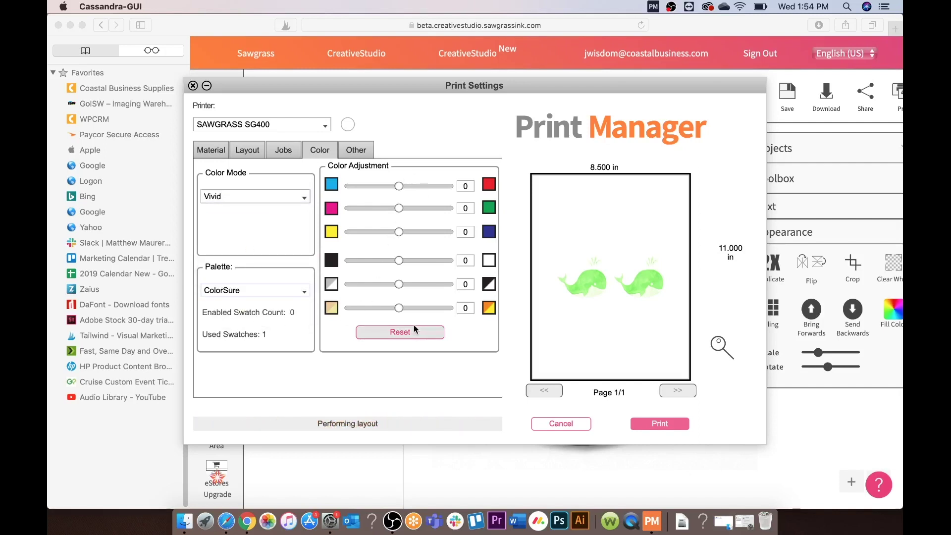